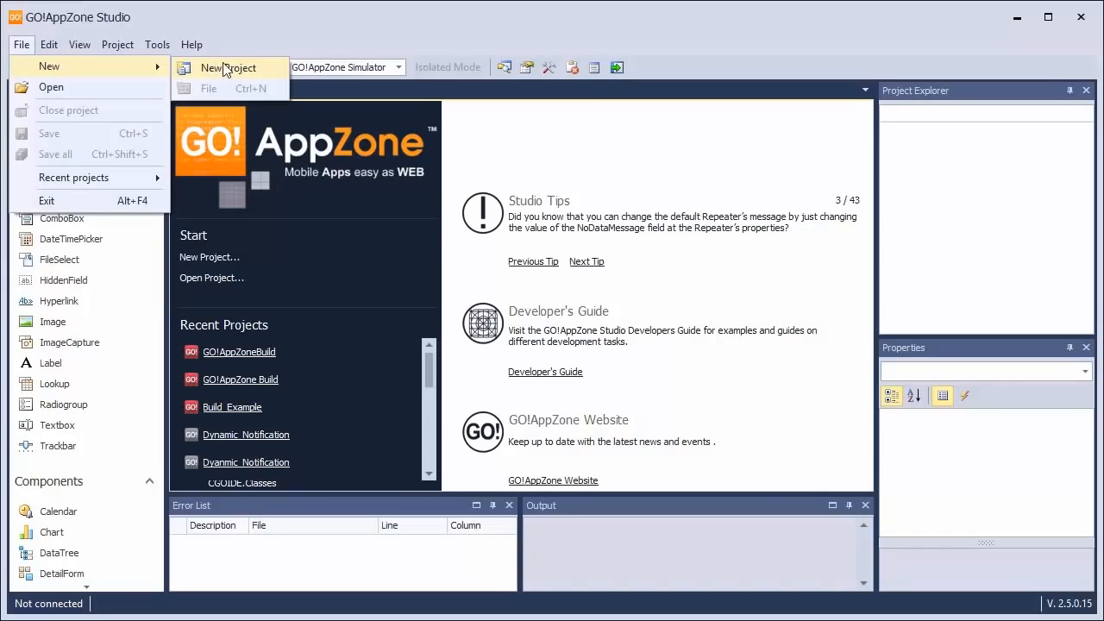
Create a new stand-alone application project named GO!AppZoneBuild in the Desktop folder
{"action": "left_click", "coordinate": [217, 69]}
{"action": "left_click", "coordinate": [398, 241]}
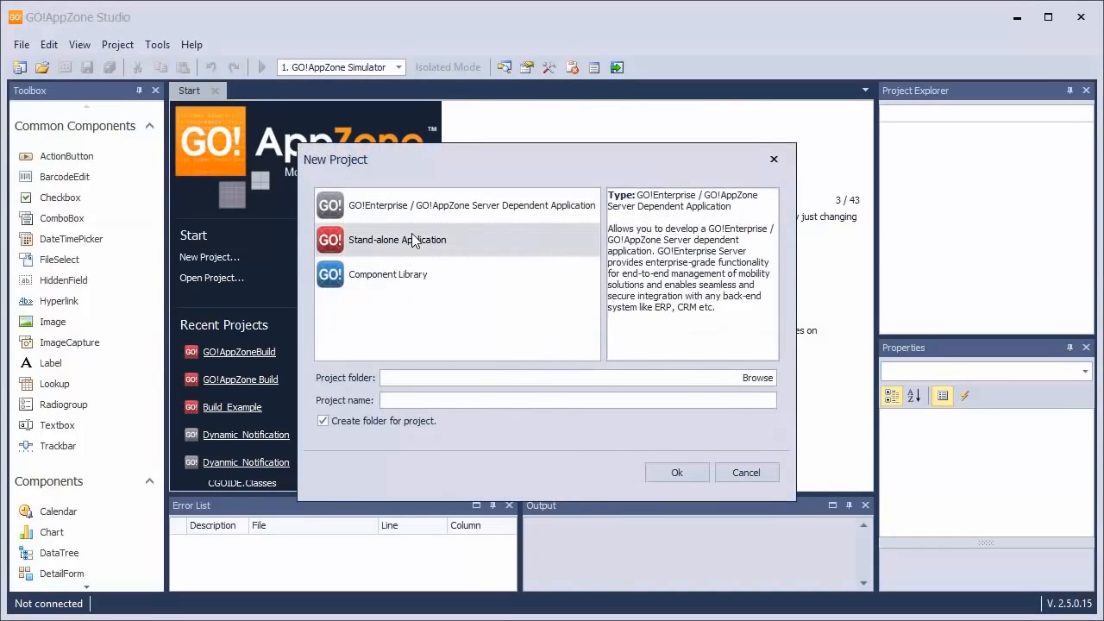
{"action": "left_click", "coordinate": [756, 377]}
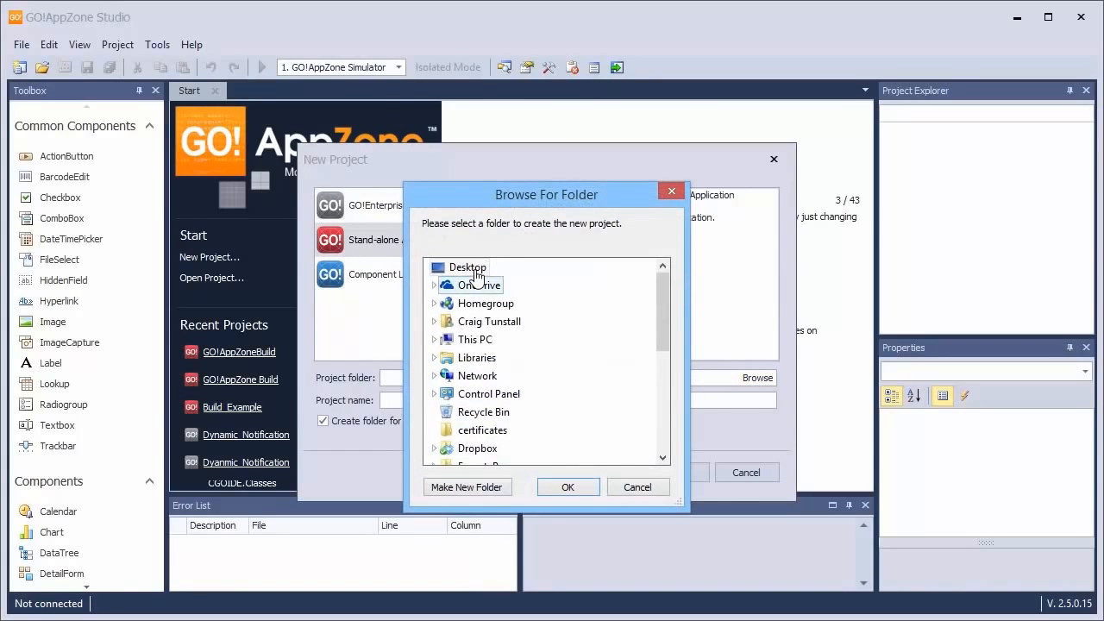
{"action": "left_click", "coordinate": [565, 488]}
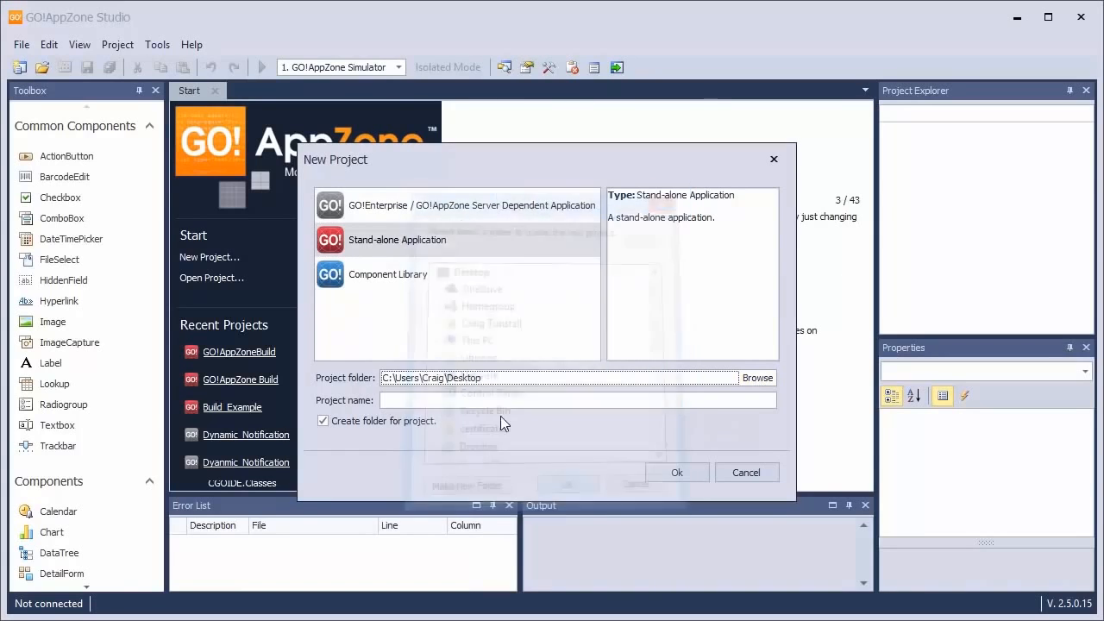
{"action": "left_click", "coordinate": [449, 398]}
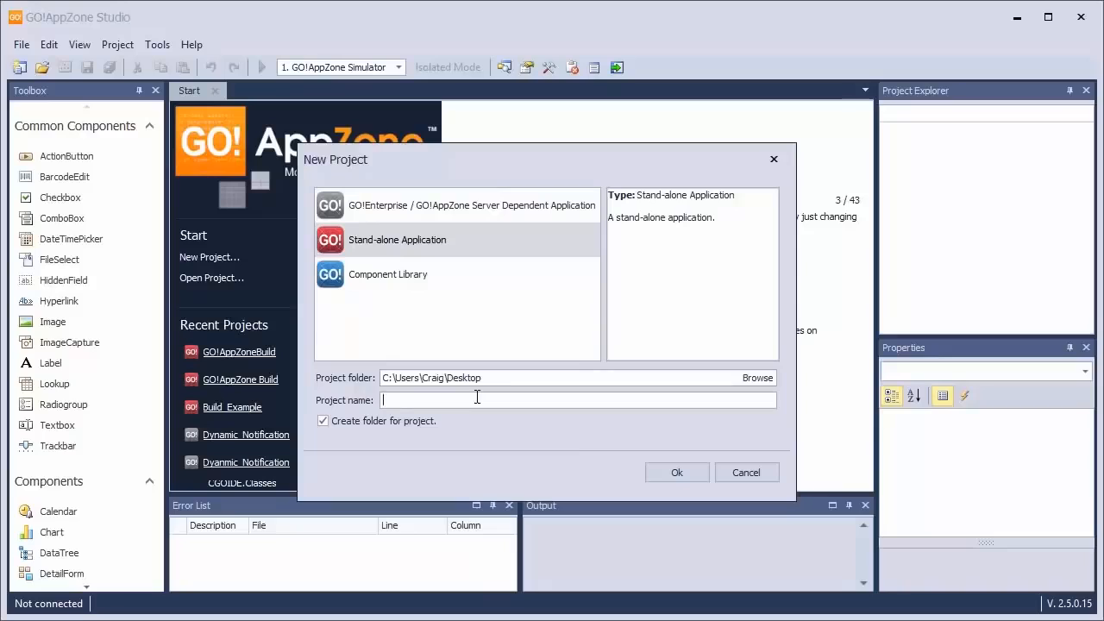
{"action": "type", "text": "GO!AppZoneBuild"}
{"action": "left_click", "coordinate": [656, 475]}
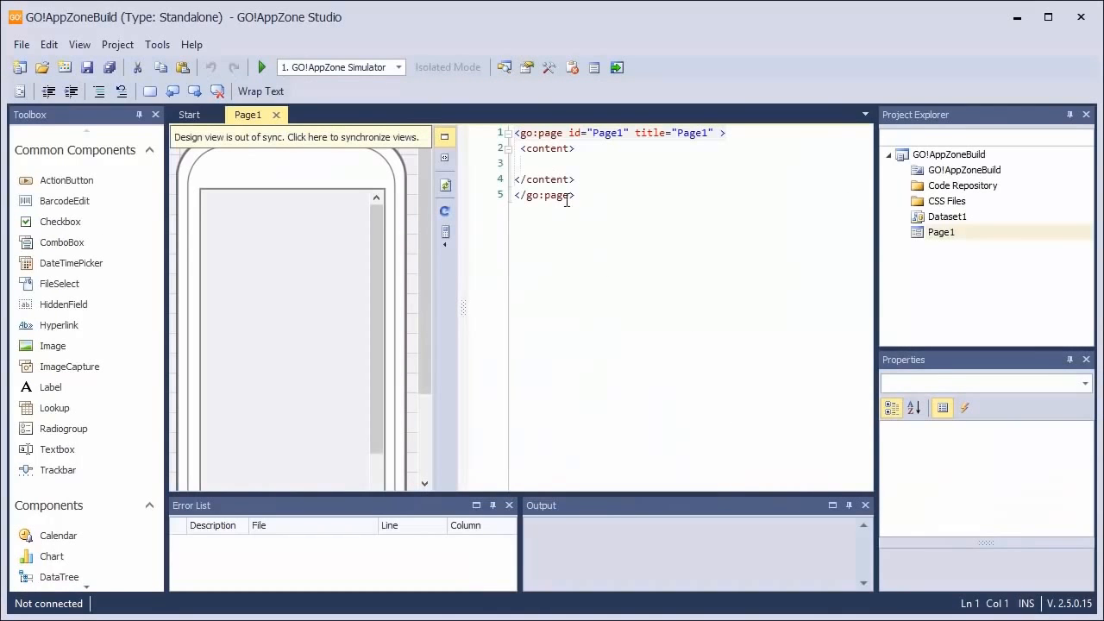
Add a label, a textbox and an action button, in that order, inside the content section of Page1
{"action": "left_click", "coordinate": [616, 147]}
{"action": "key", "text": "Return"}
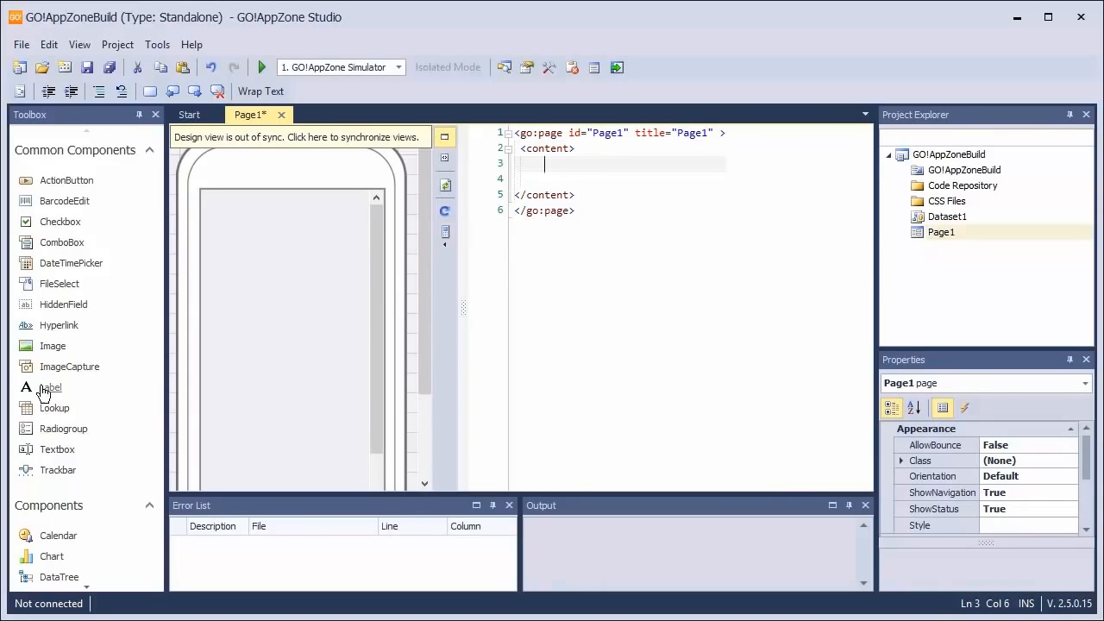
{"action": "left_click_drag", "start_coordinate": [43, 388], "coordinate": [580, 169]}
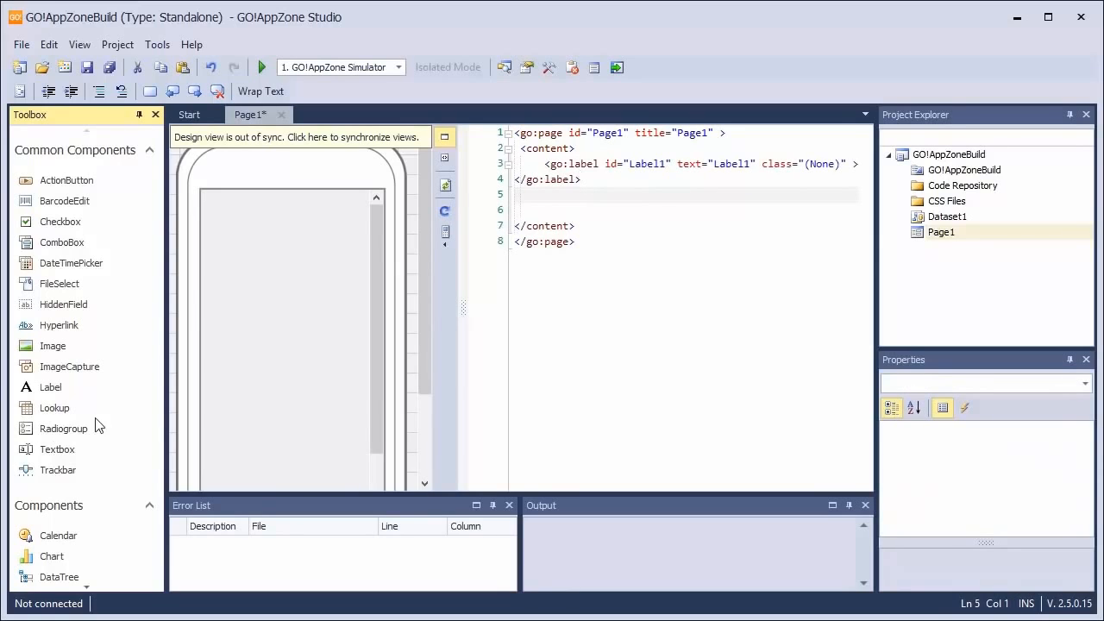
{"action": "left_click_drag", "start_coordinate": [62, 458], "coordinate": [598, 200]}
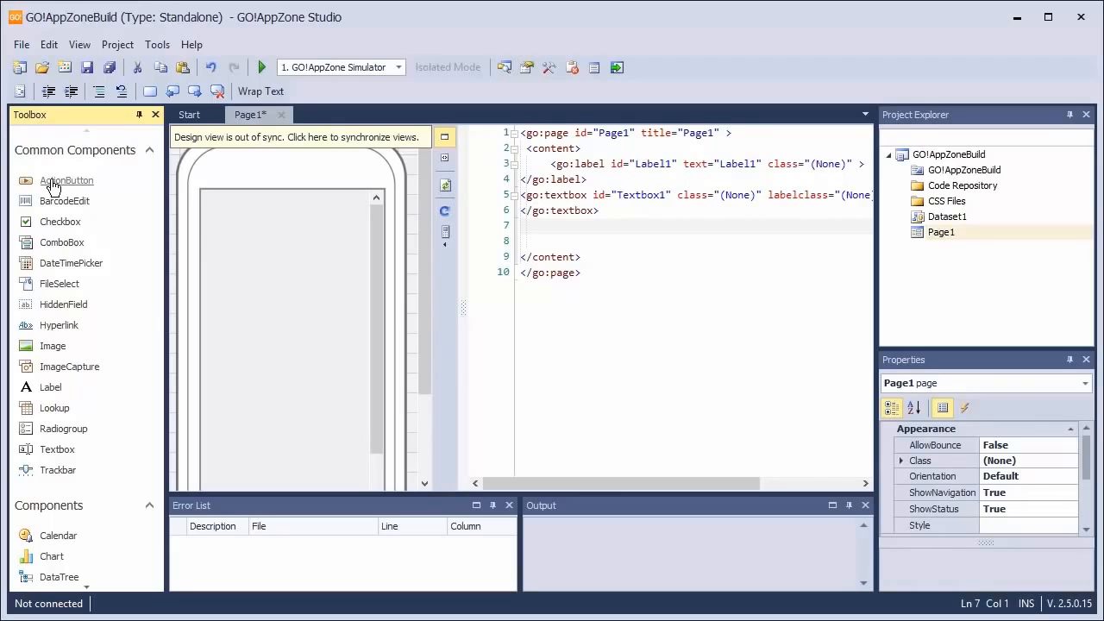
{"action": "left_click_drag", "start_coordinate": [552, 240], "coordinate": [552, 241]}
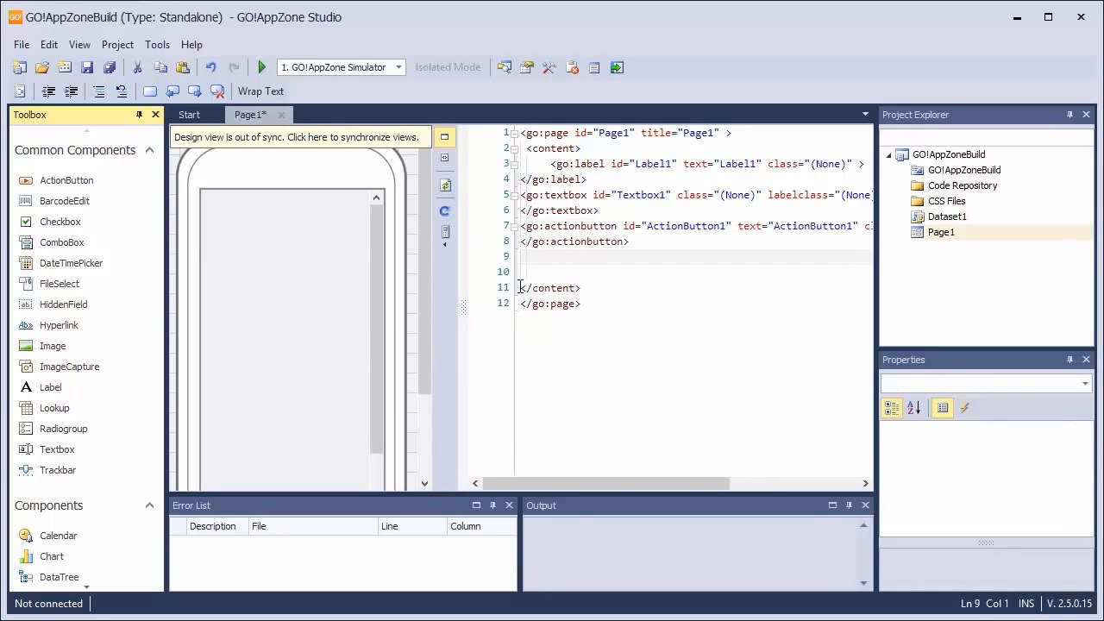
Give the action button an OnClick event handler with the code Label1.text=Textbox1.value;
{"action": "left_click", "coordinate": [575, 226]}
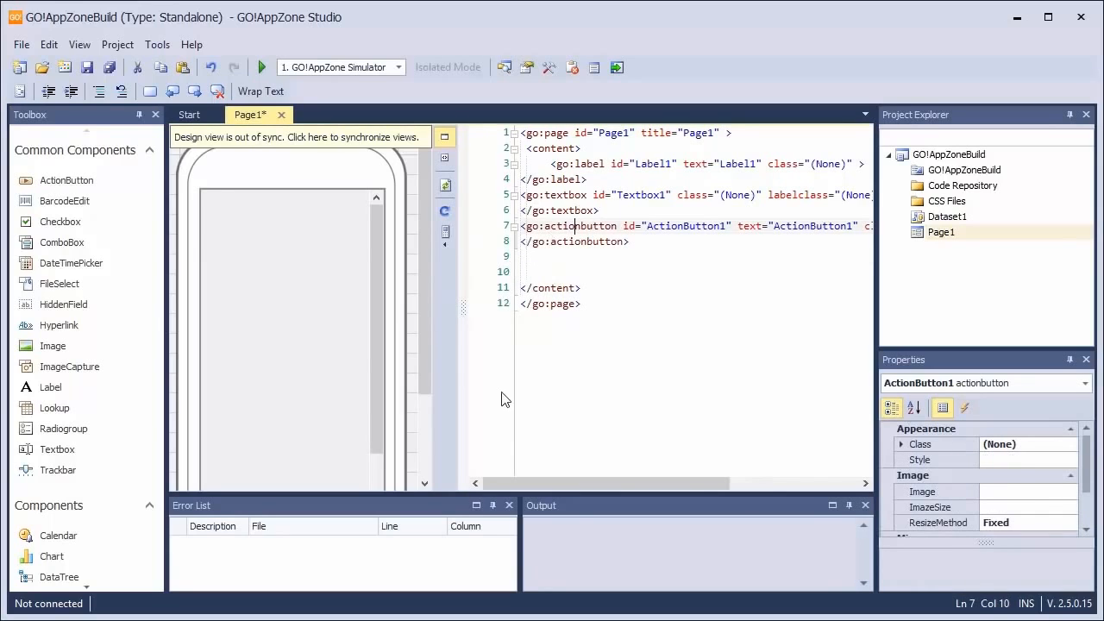
{"action": "left_click", "coordinate": [571, 226]}
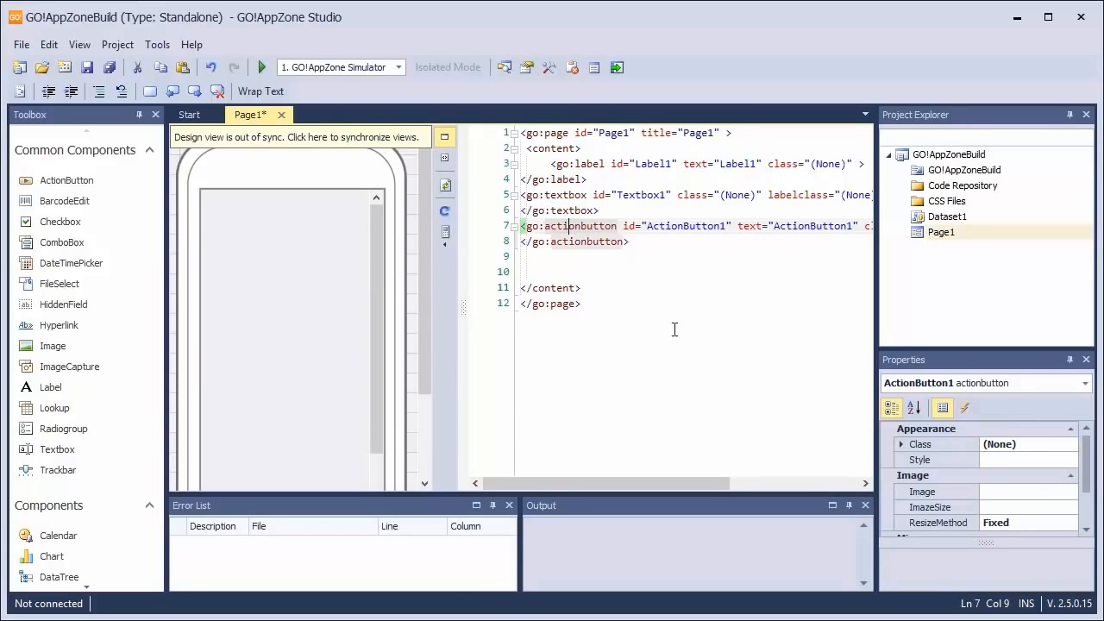
{"action": "left_click", "coordinate": [970, 408]}
{"action": "left_click", "coordinate": [1018, 445]}
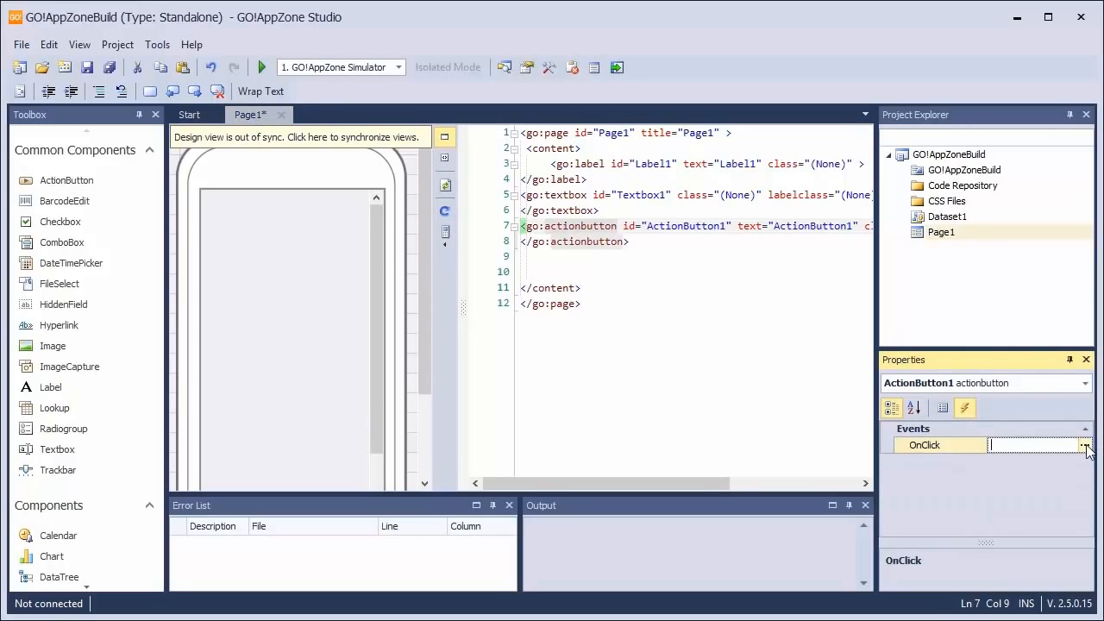
{"action": "left_click", "coordinate": [1084, 445]}
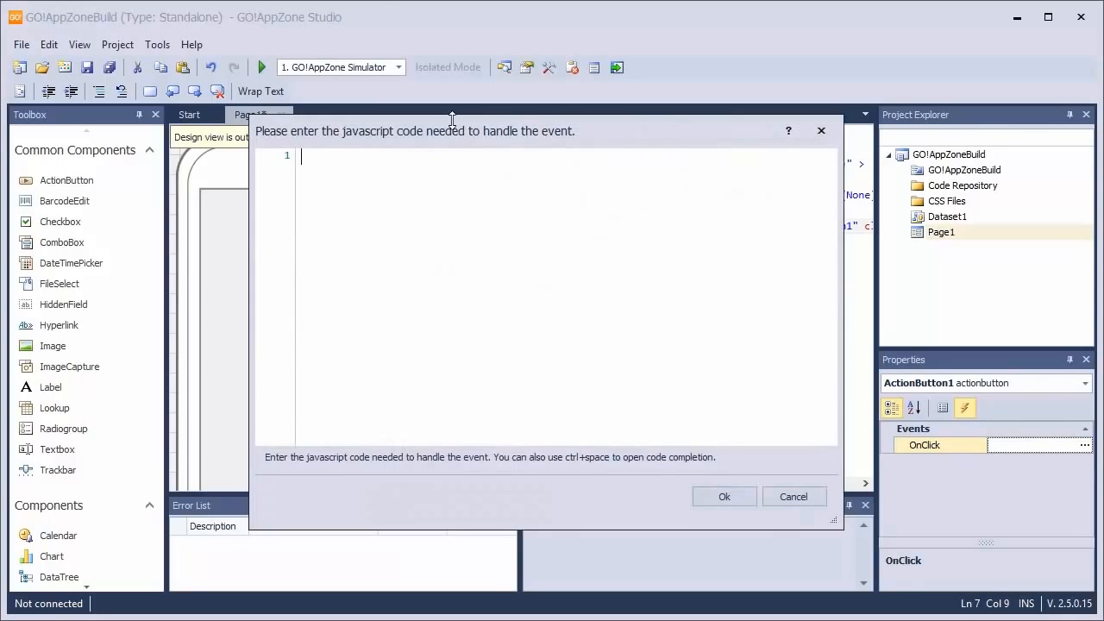
{"action": "left_click_drag", "start_coordinate": [452, 121], "coordinate": [502, 222]}
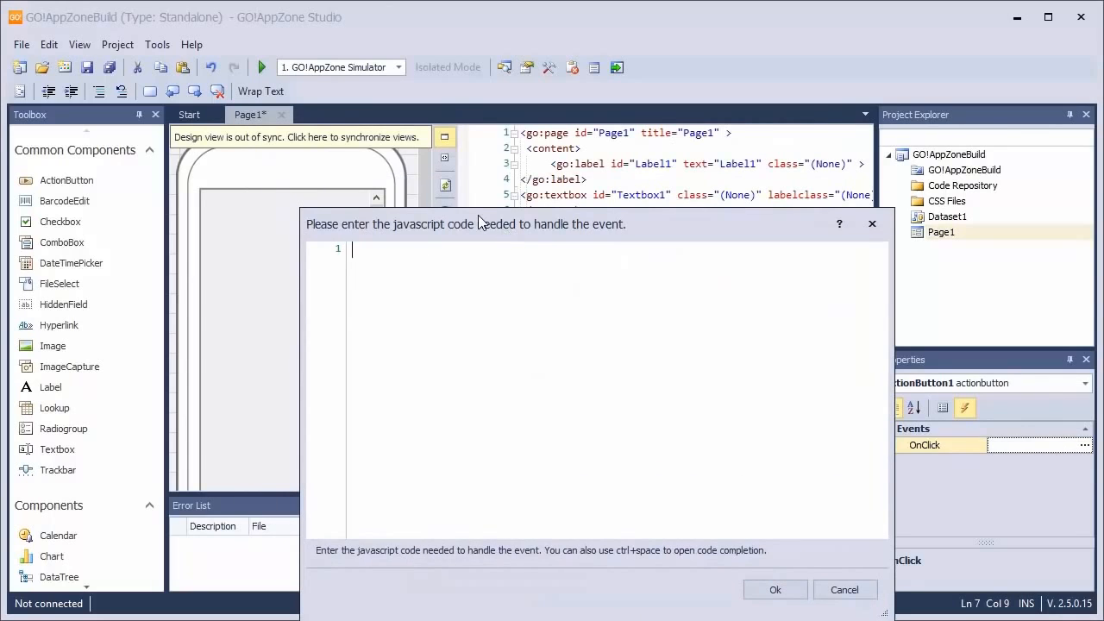
{"action": "type", "text": "Label1.text"}
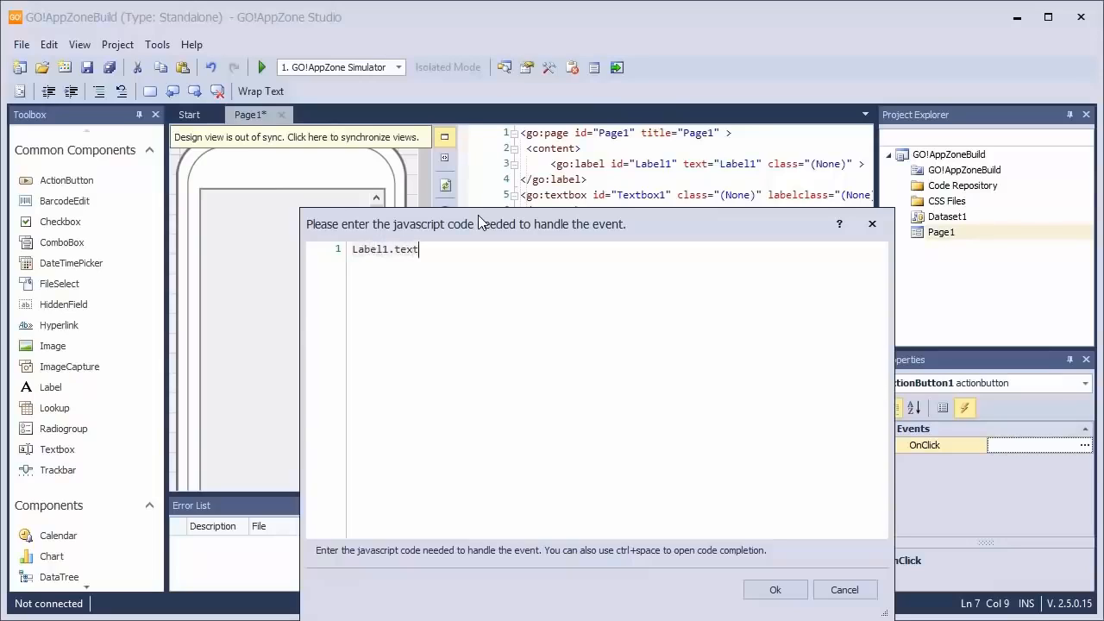
{"action": "type", "text": "=Textbox1.value;"}
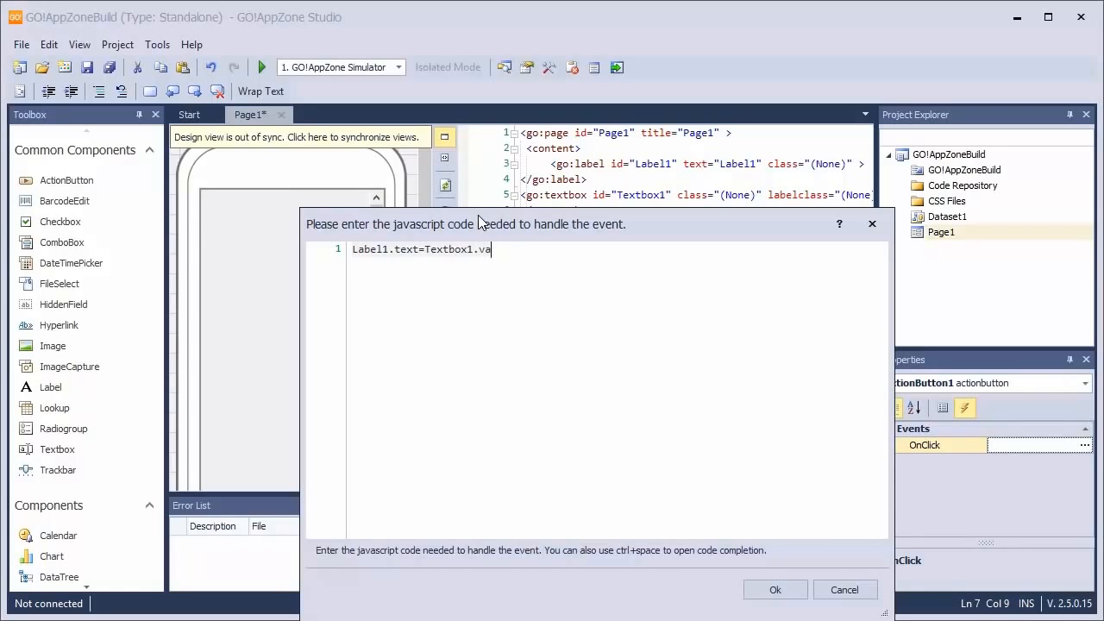
{"action": "left_click", "coordinate": [770, 589]}
Set the action button's Text property to "Click to Change!"
{"action": "left_click", "coordinate": [570, 229]}
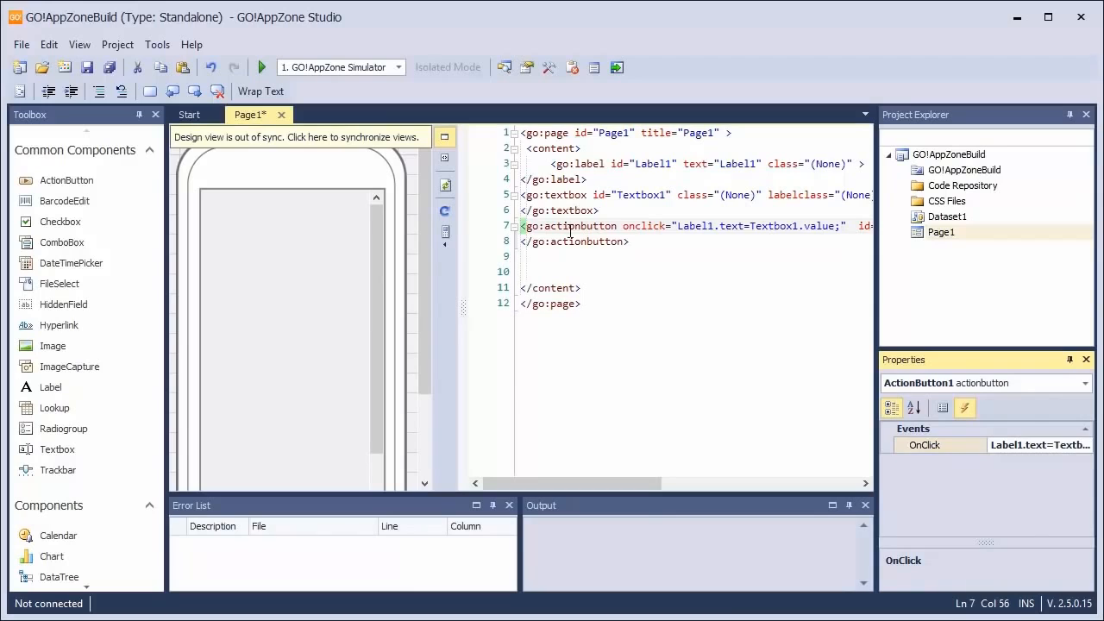
{"action": "left_click", "coordinate": [943, 407]}
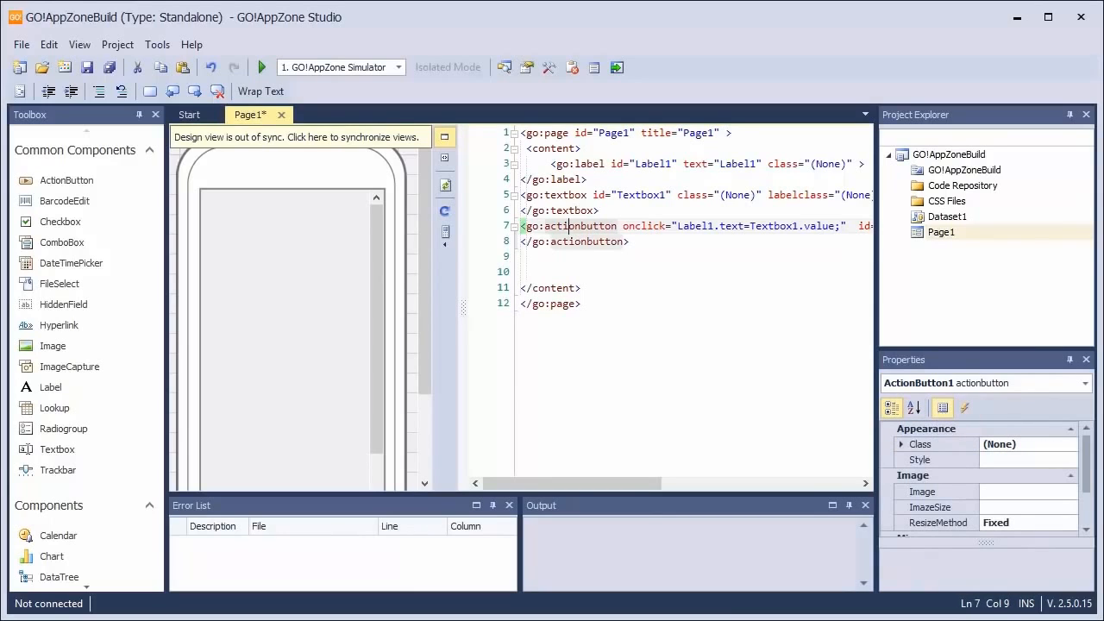
{"action": "scroll", "coordinate": [1091, 459], "scroll_direction": "down", "scroll_amount": 2}
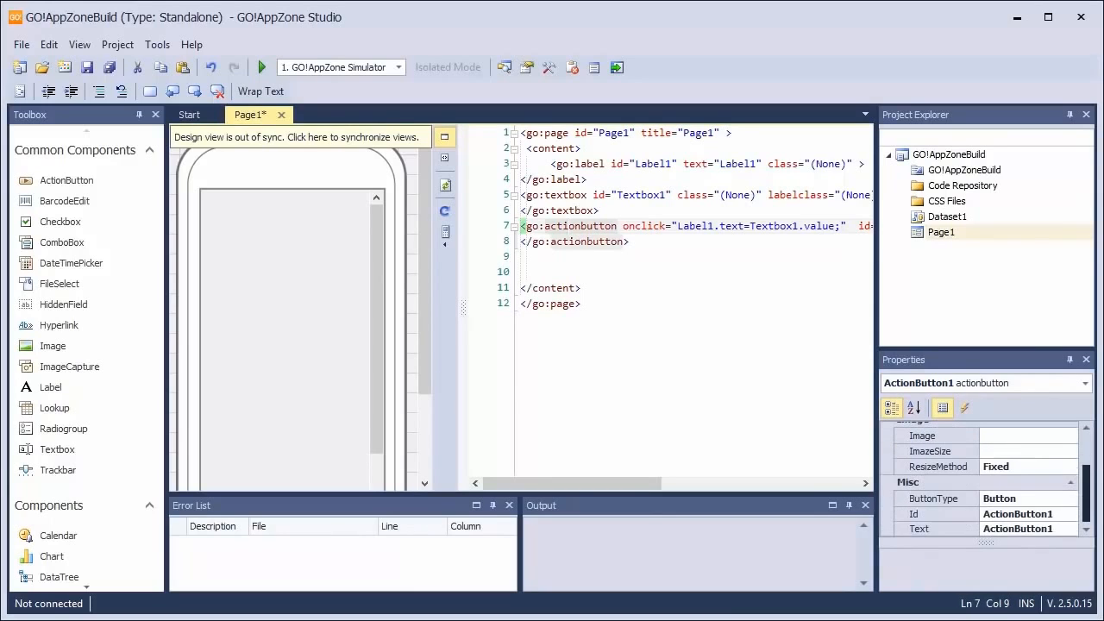
{"action": "left_click", "coordinate": [1042, 528]}
{"action": "type", "text": "Clic"}
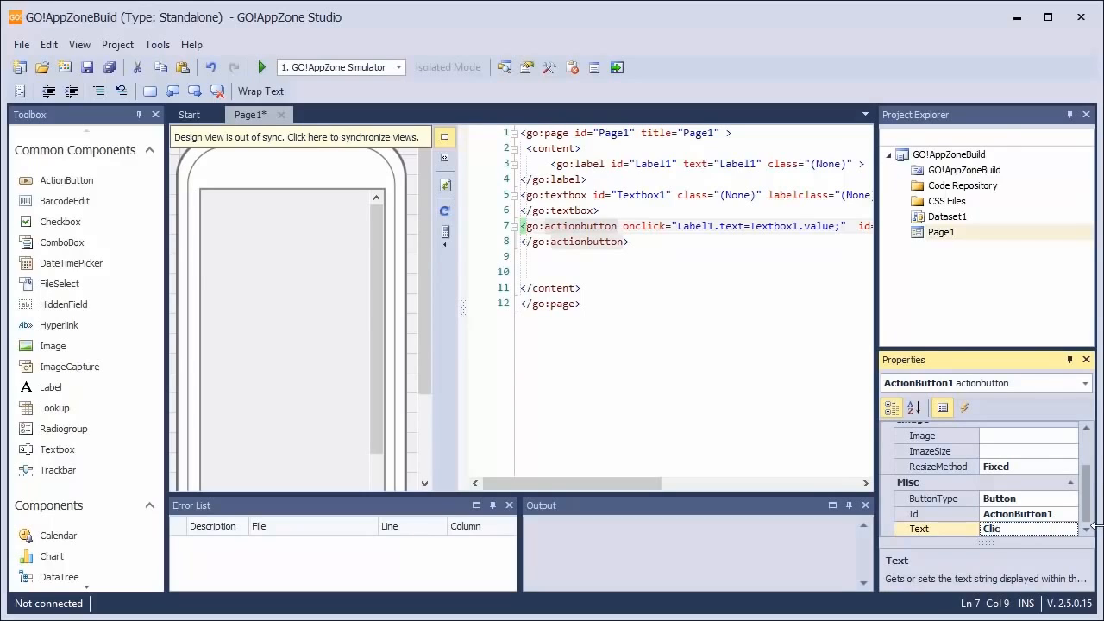
{"action": "type", "text": "k to Change!"}
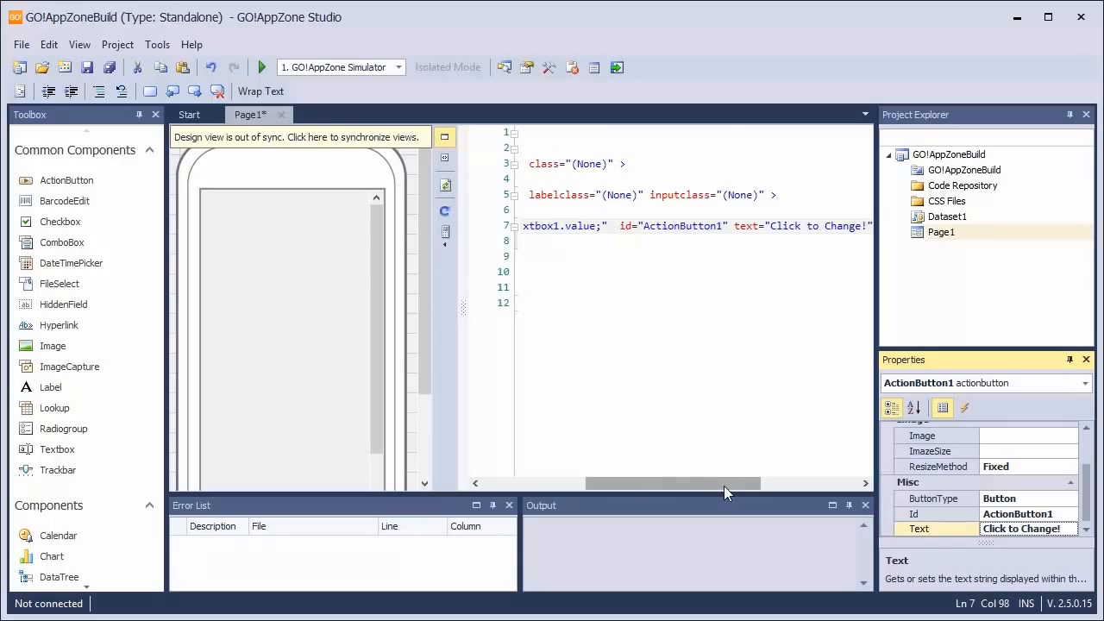
{"action": "left_click_drag", "start_coordinate": [724, 486], "coordinate": [556, 489]}
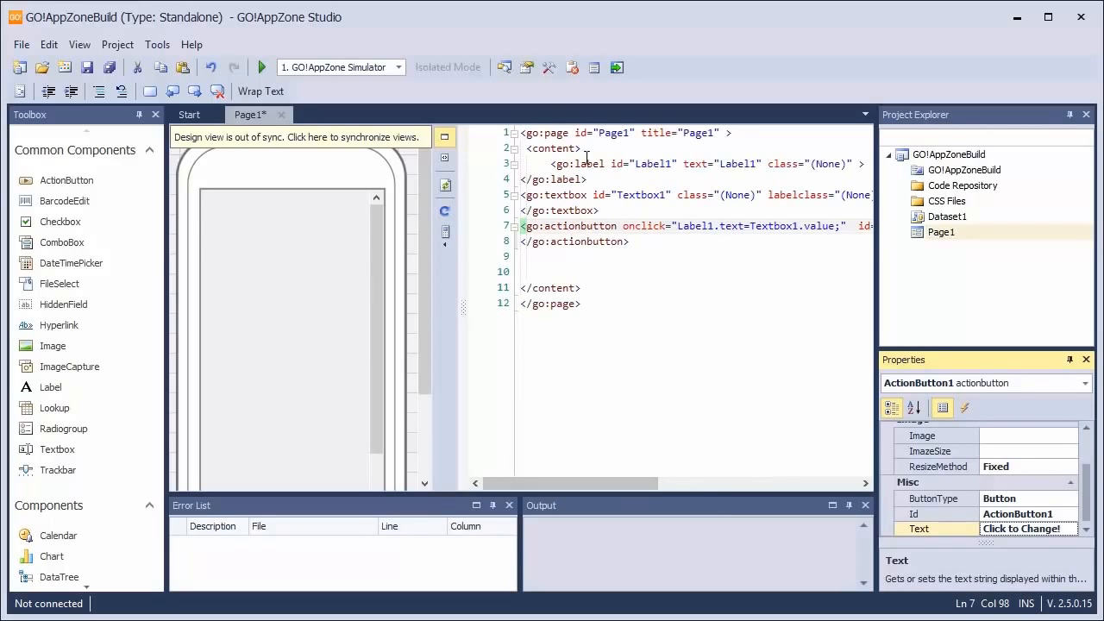
Set the Title property of Page1 to "GO!AppZone Build Demo"
{"action": "left_click", "coordinate": [546, 132]}
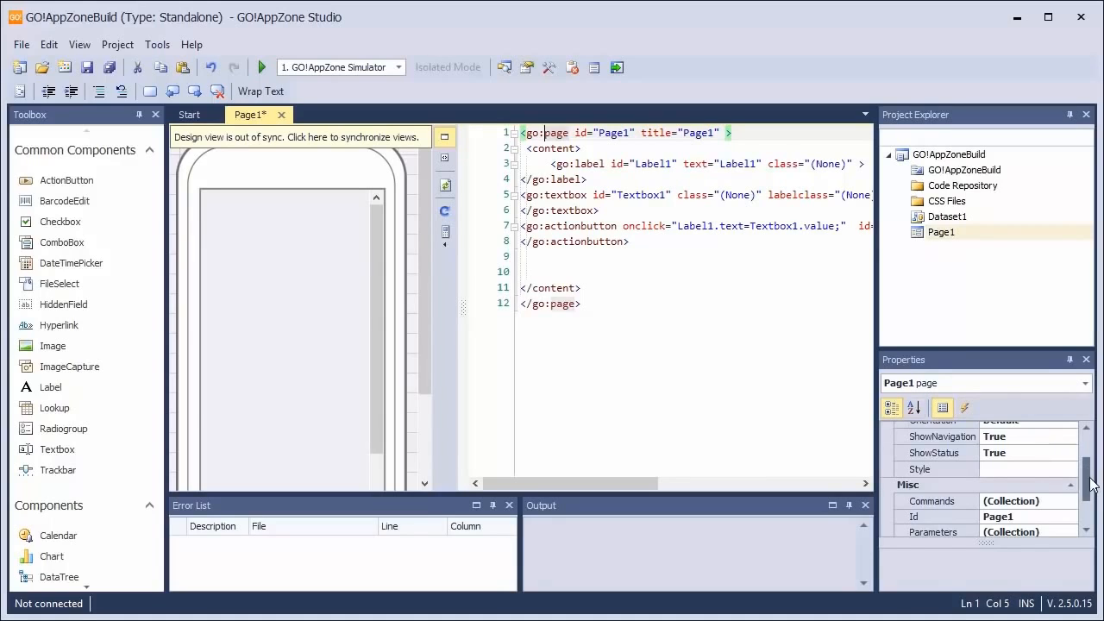
{"action": "left_click_drag", "start_coordinate": [1092, 480], "coordinate": [1093, 515]}
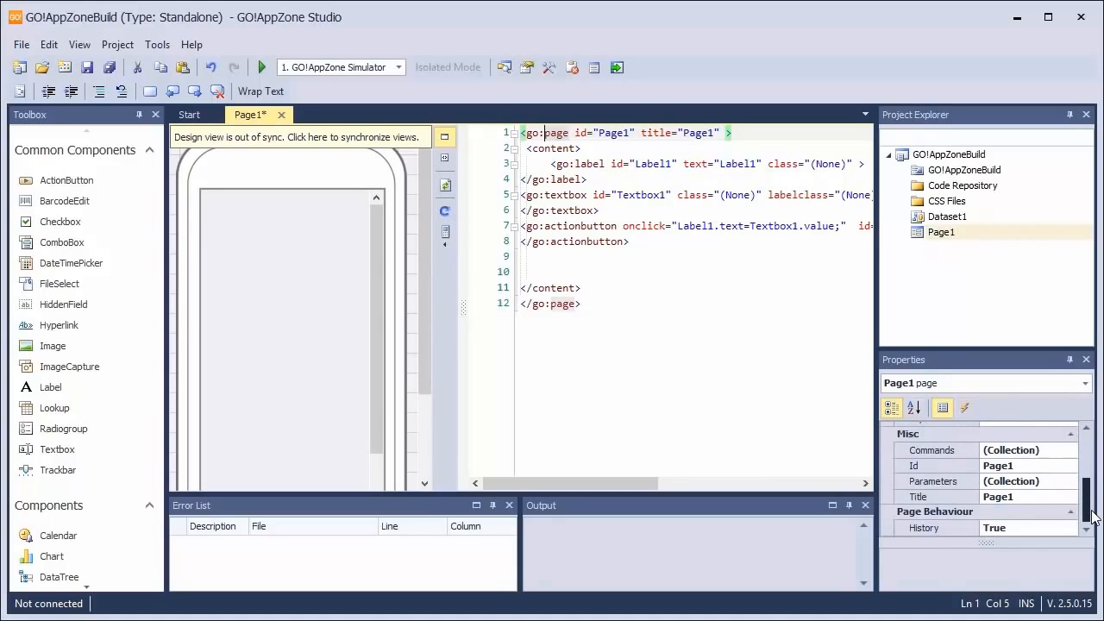
{"action": "left_click", "coordinate": [1021, 497]}
{"action": "type", "text": "GO!"}
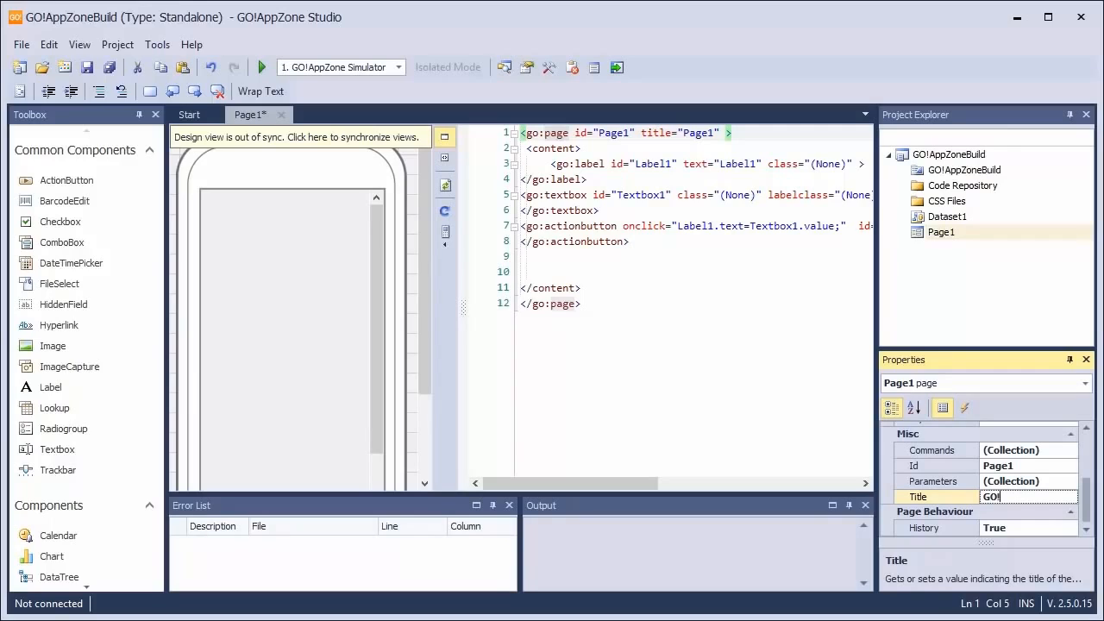
{"action": "type", "text": "AppZonew Build Demo"}
{"action": "key", "text": "Return"}
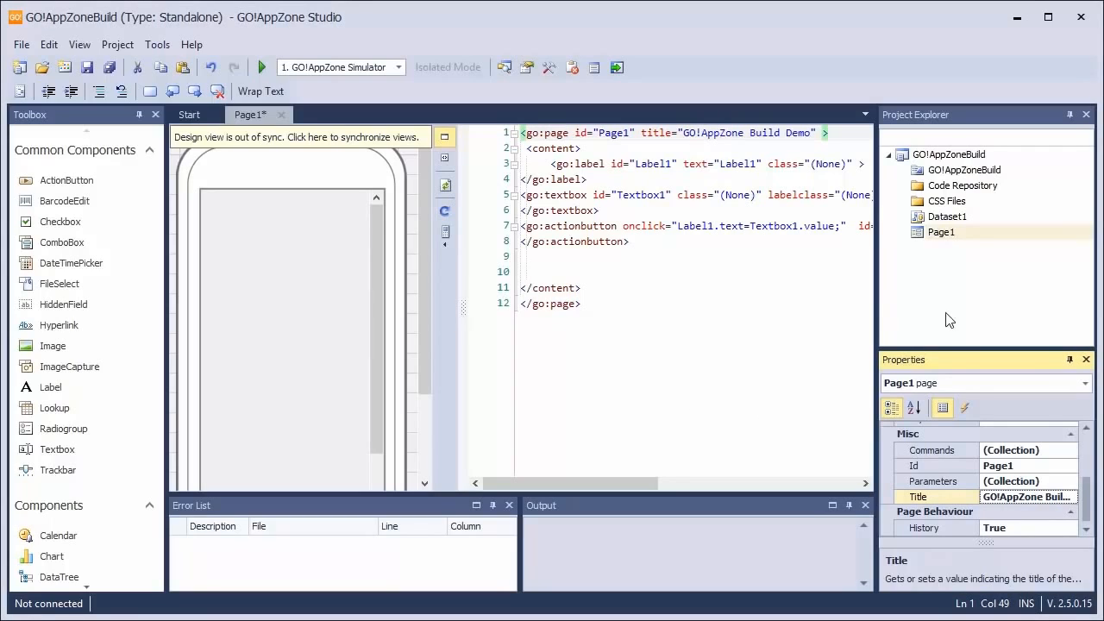
Run the app in the simulator, test the button with "Sample Text" in the textbox, and close the simulator
{"action": "left_click", "coordinate": [263, 67]}
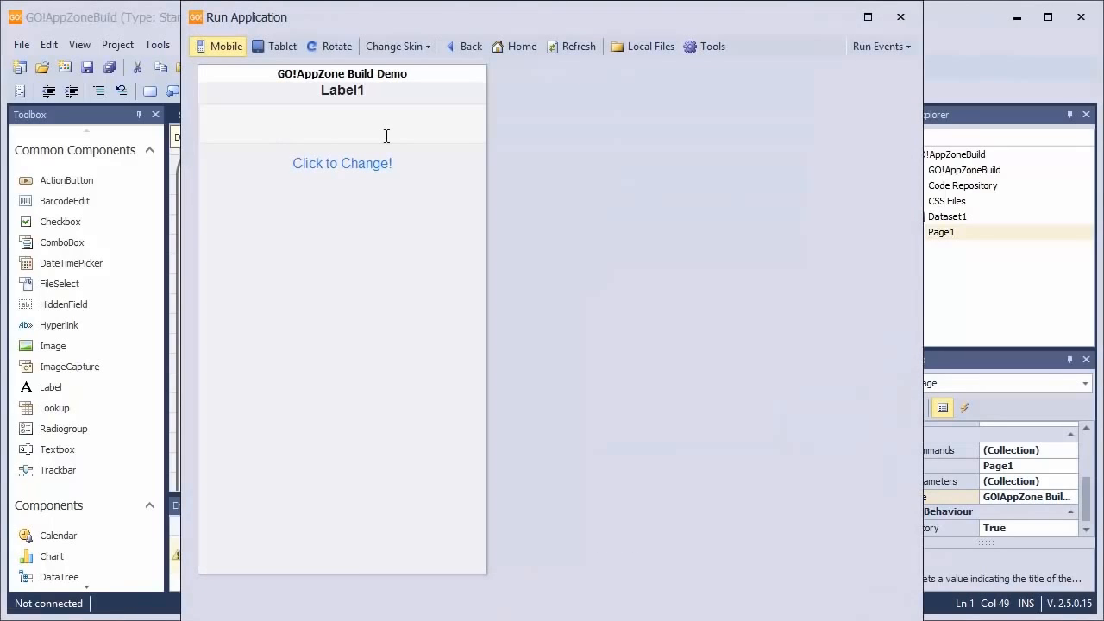
{"action": "left_click", "coordinate": [386, 135]}
{"action": "type", "text": "Sample Text"}
{"action": "left_click", "coordinate": [335, 168]}
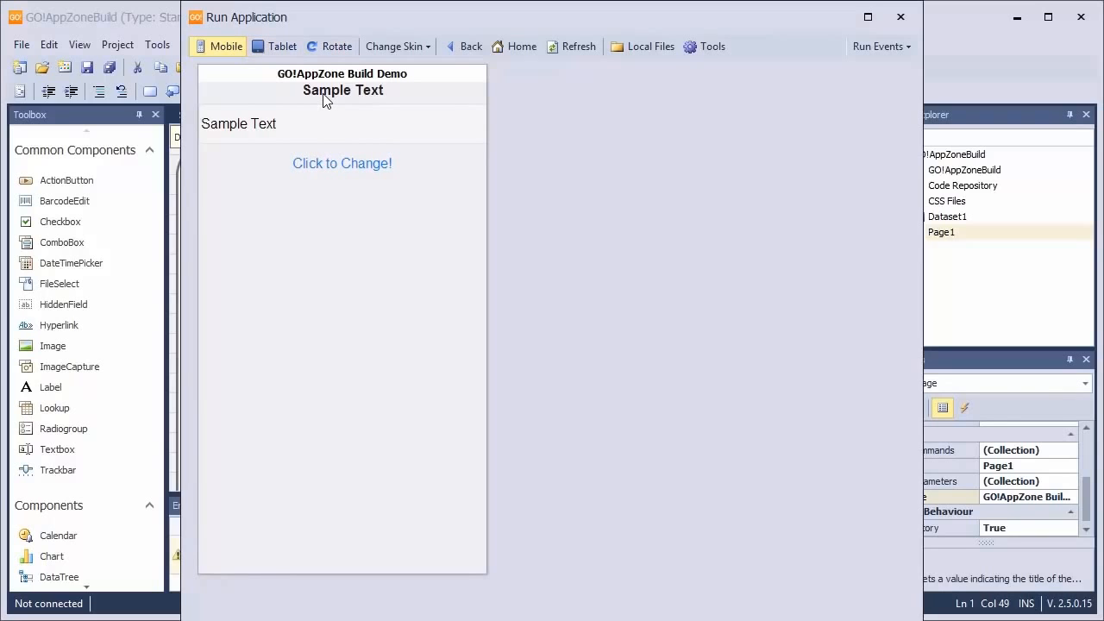
{"action": "left_click", "coordinate": [901, 17]}
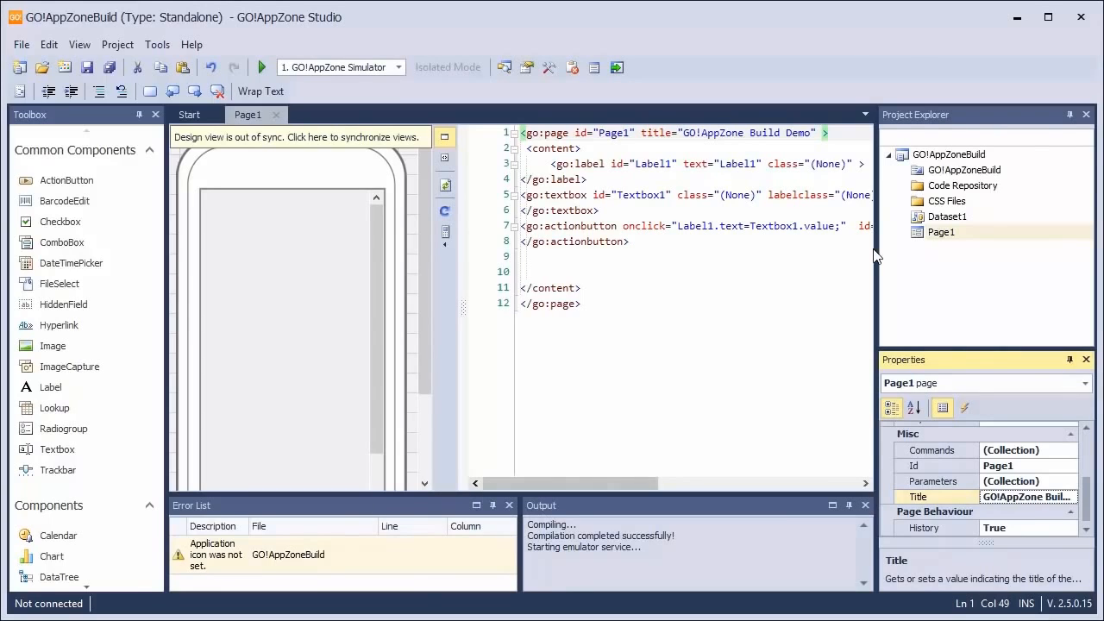
Create an image from the newspaper-and-pencil picture in the Application Icons gallery and assign New Image.png as the project's application icon
{"action": "left_click", "coordinate": [968, 171]}
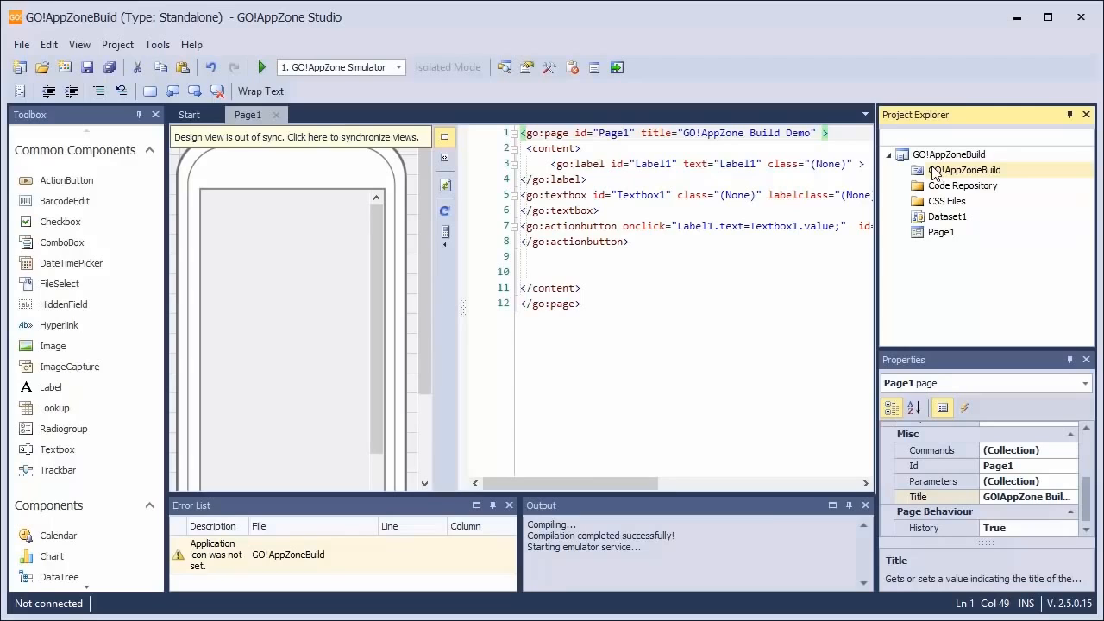
{"action": "double_click", "coordinate": [934, 172]}
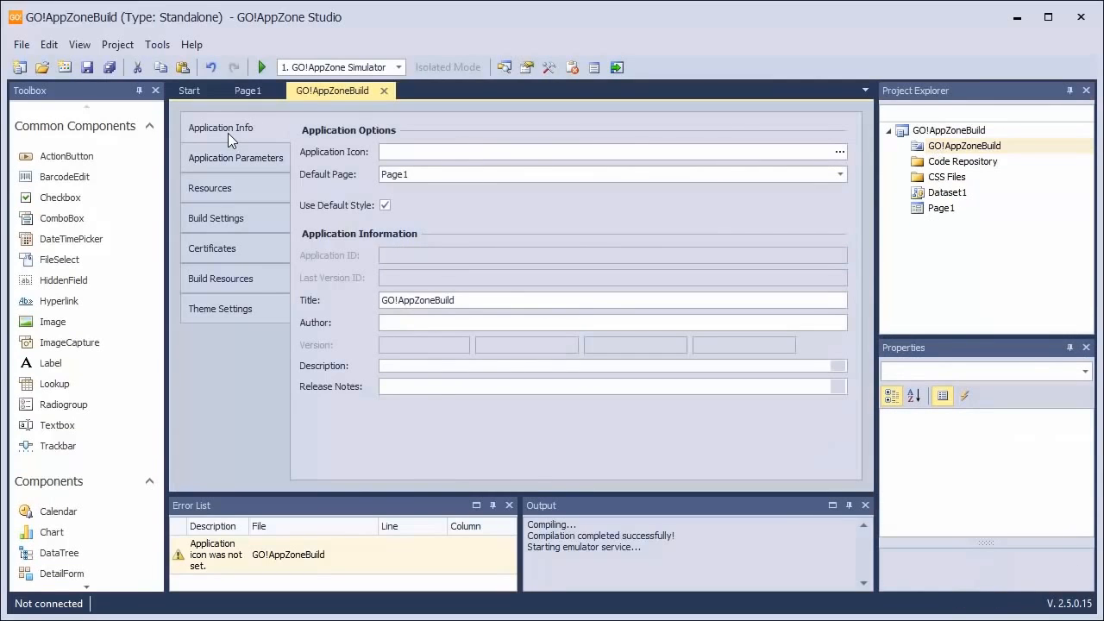
{"action": "left_click", "coordinate": [842, 151]}
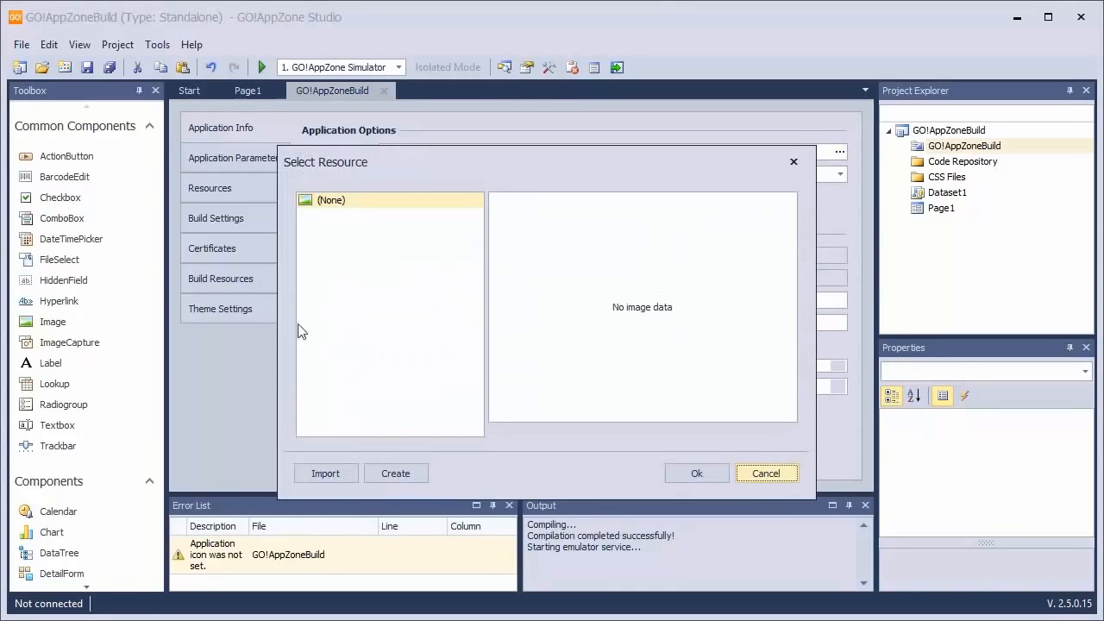
{"action": "left_click", "coordinate": [389, 473]}
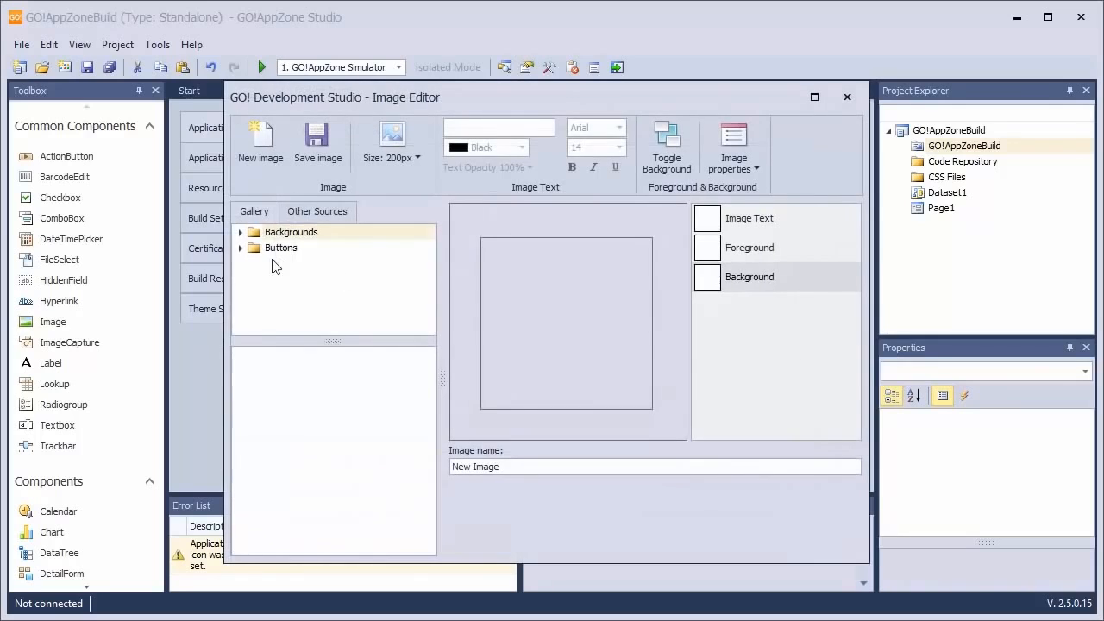
{"action": "double_click", "coordinate": [273, 253]}
{"action": "left_click", "coordinate": [295, 264]}
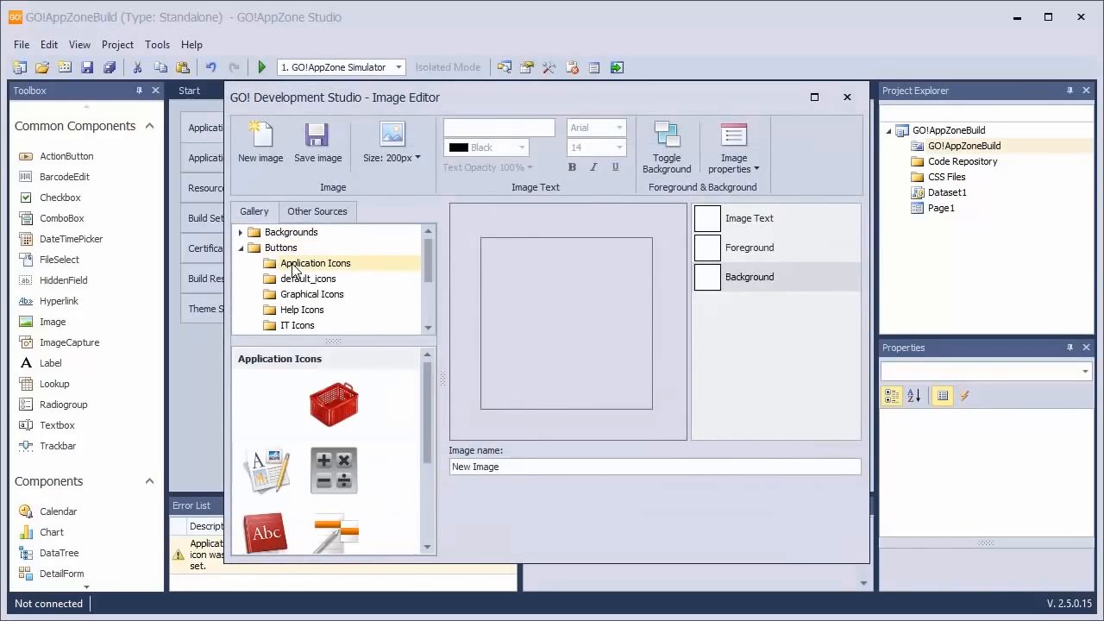
{"action": "left_click", "coordinate": [260, 466]}
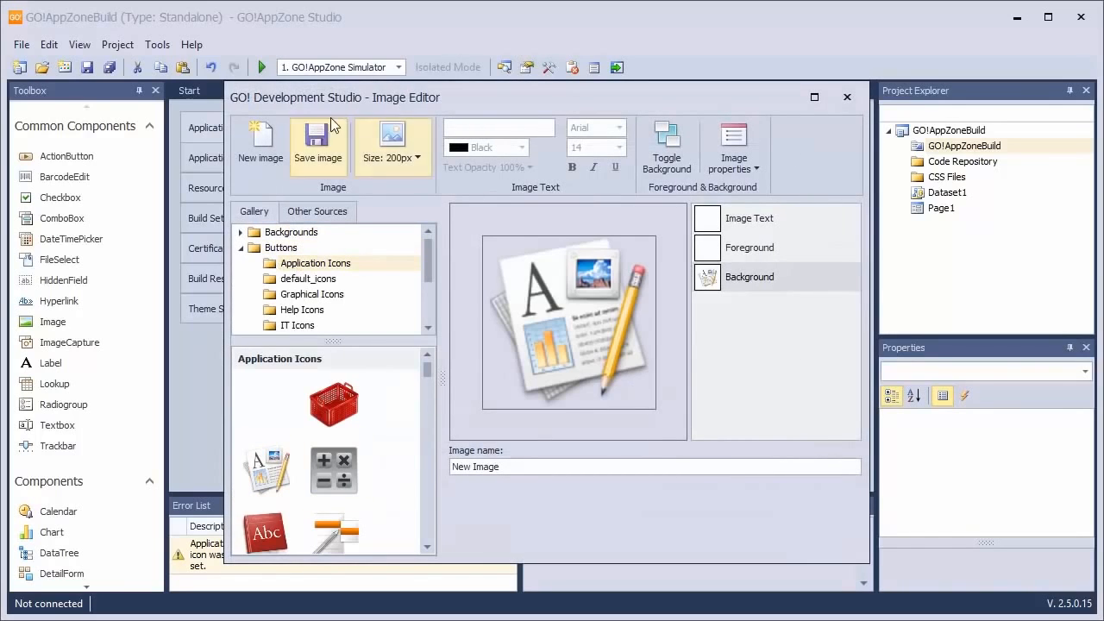
{"action": "left_click", "coordinate": [311, 143]}
{"action": "left_click", "coordinate": [349, 216]}
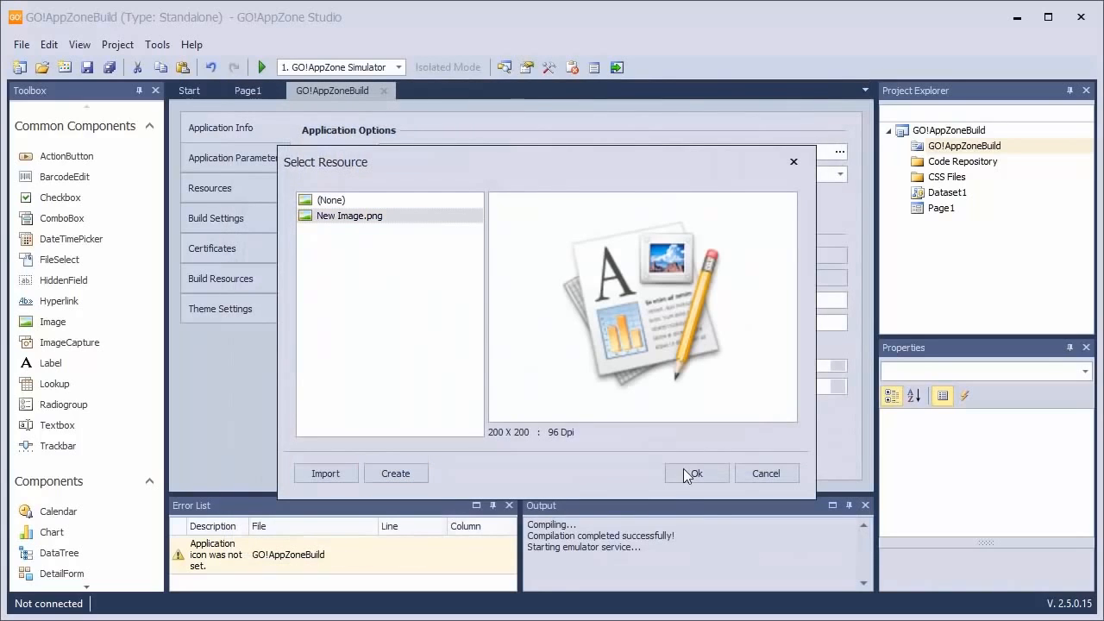
{"action": "left_click", "coordinate": [674, 479]}
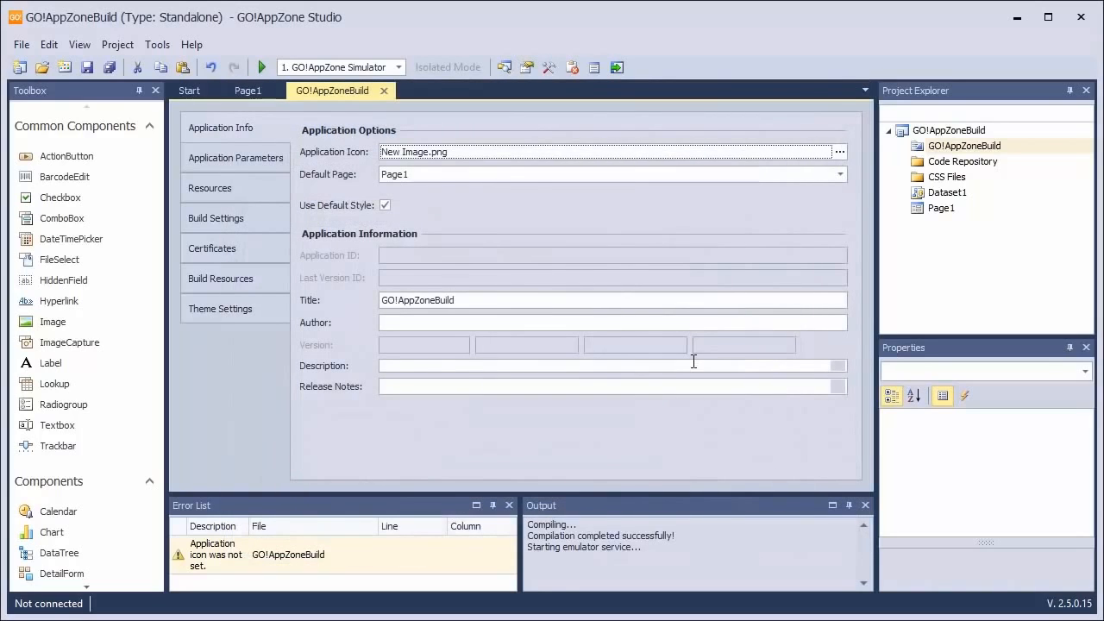
Paste the iOS bundle identifier into the project's build settings
{"action": "left_click", "coordinate": [226, 220]}
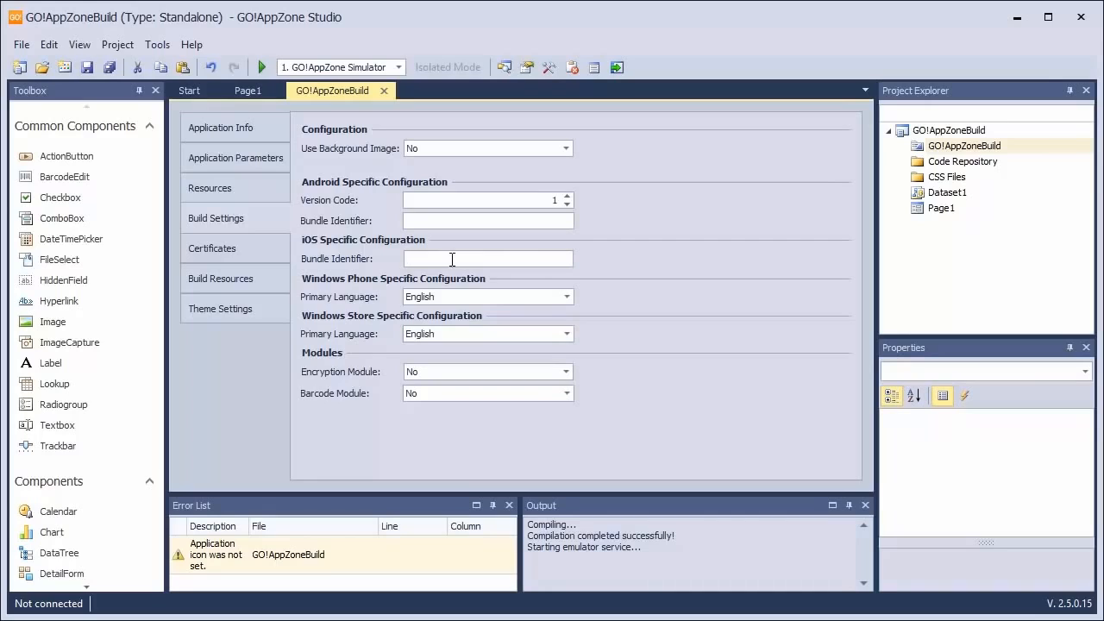
{"action": "type", "text": "com.globoplc.goautobuild"}
Set the iOS private key to enterprise_privatekey.p12 from the certificates folder and enter and confirm its password
{"action": "left_click", "coordinate": [207, 249]}
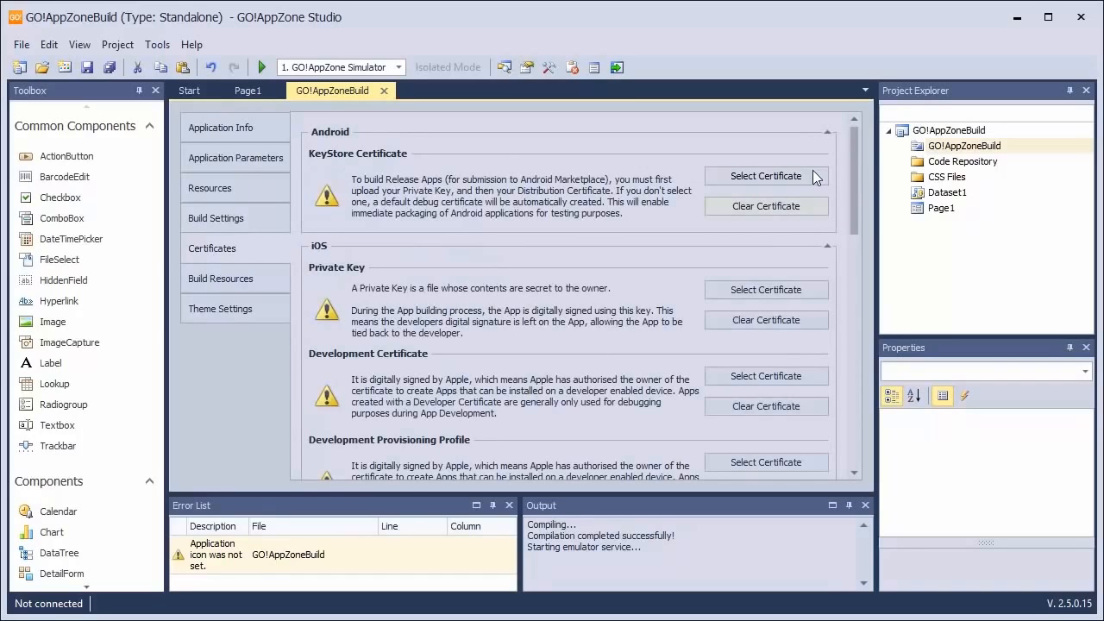
{"action": "left_click_drag", "start_coordinate": [858, 169], "coordinate": [852, 204]}
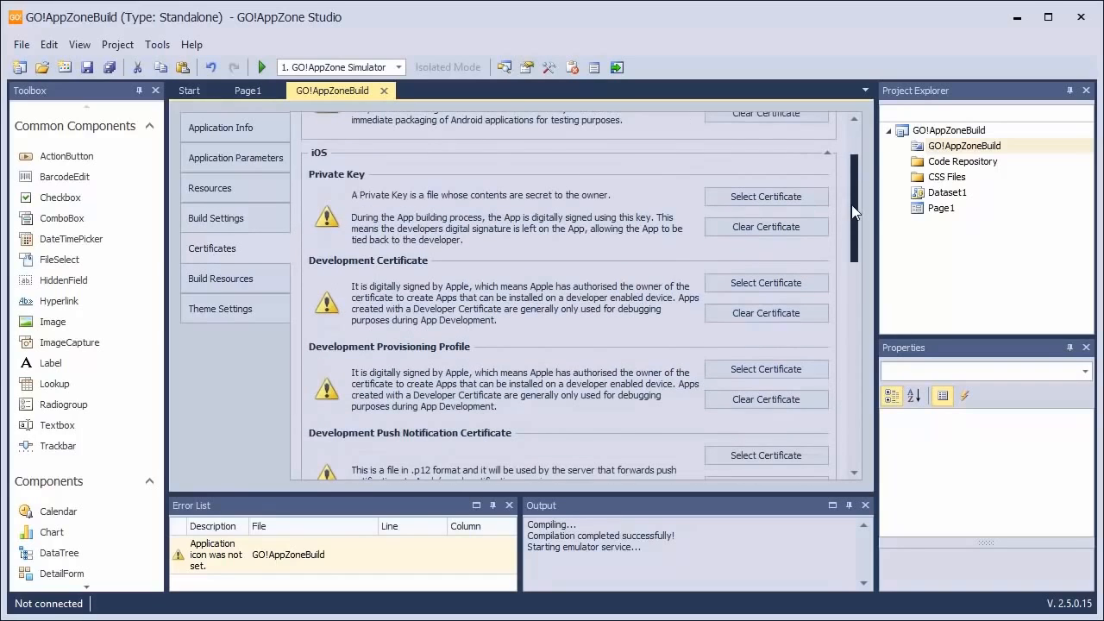
{"action": "left_click", "coordinate": [742, 200]}
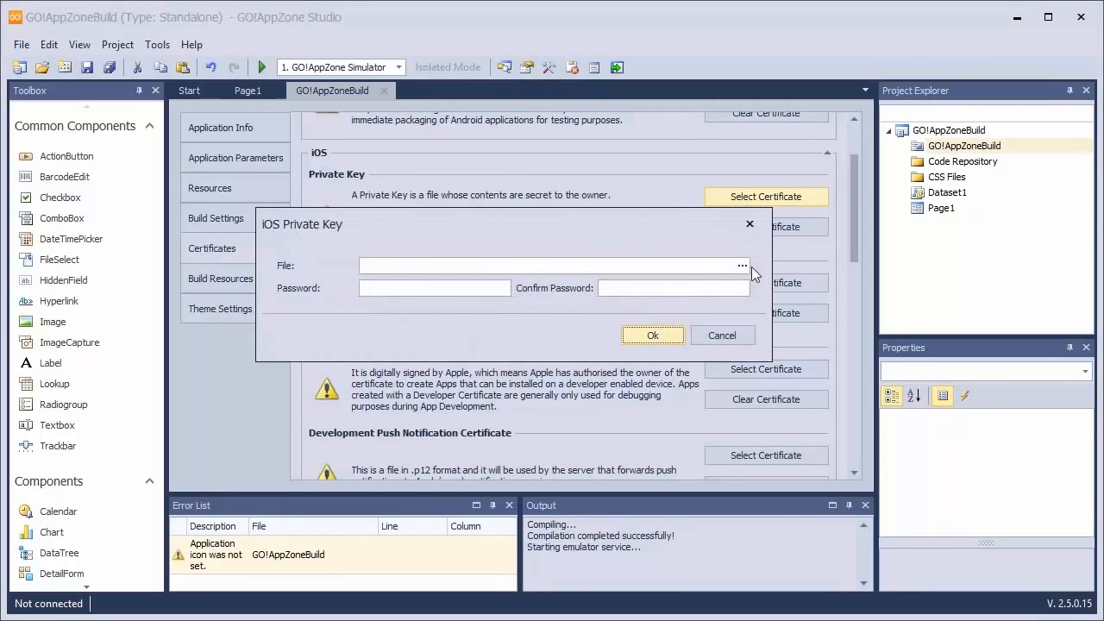
{"action": "left_click", "coordinate": [742, 265]}
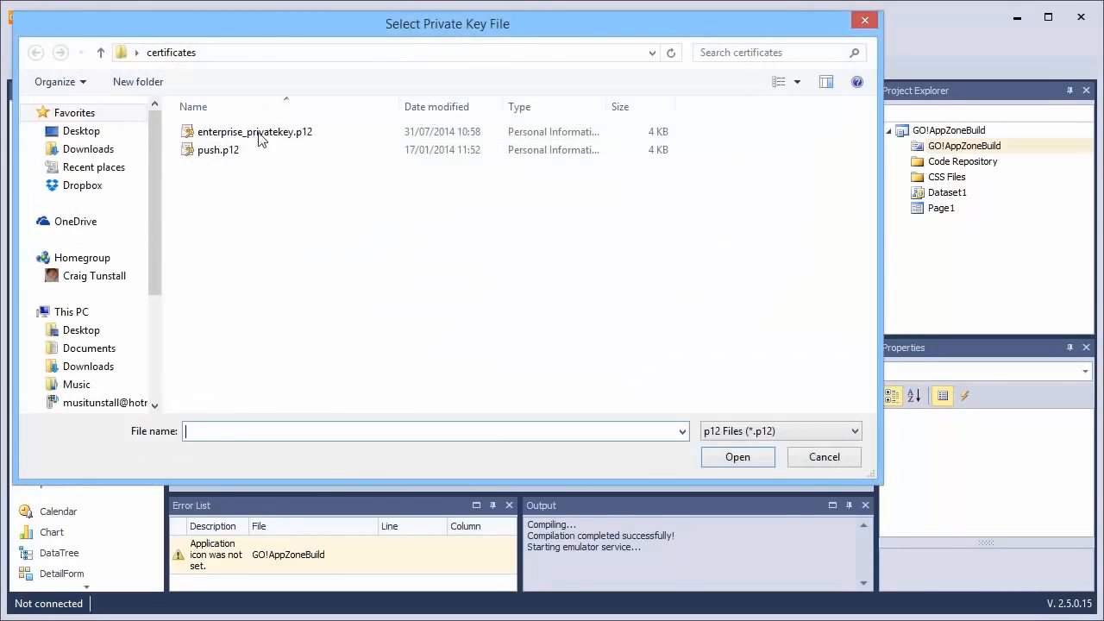
{"action": "left_click", "coordinate": [223, 134]}
{"action": "left_click", "coordinate": [716, 457]}
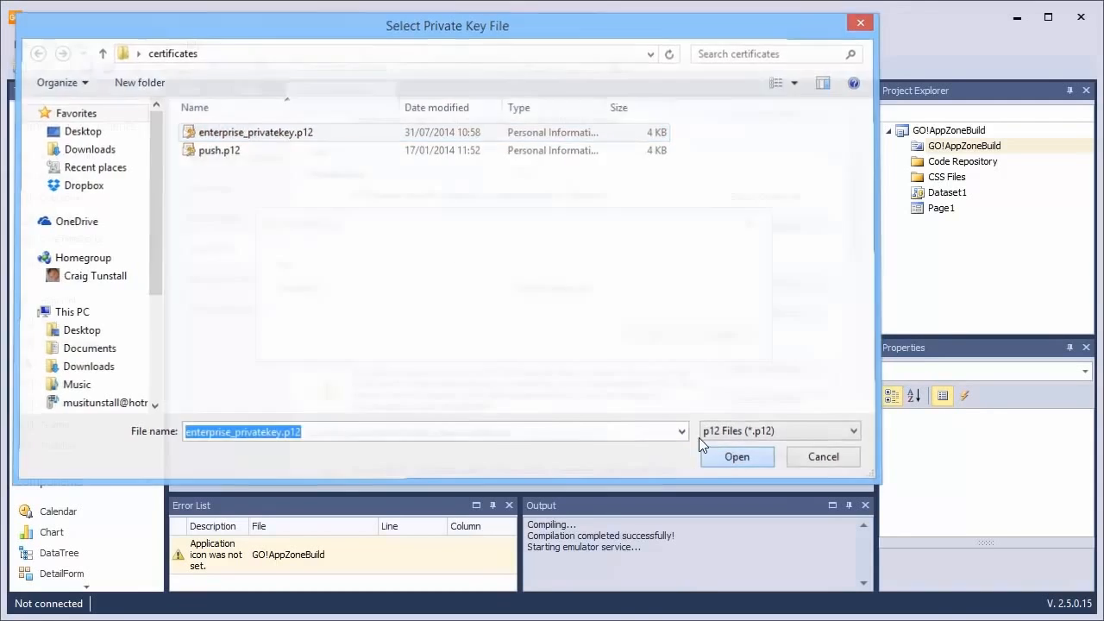
{"action": "left_click", "coordinate": [425, 288]}
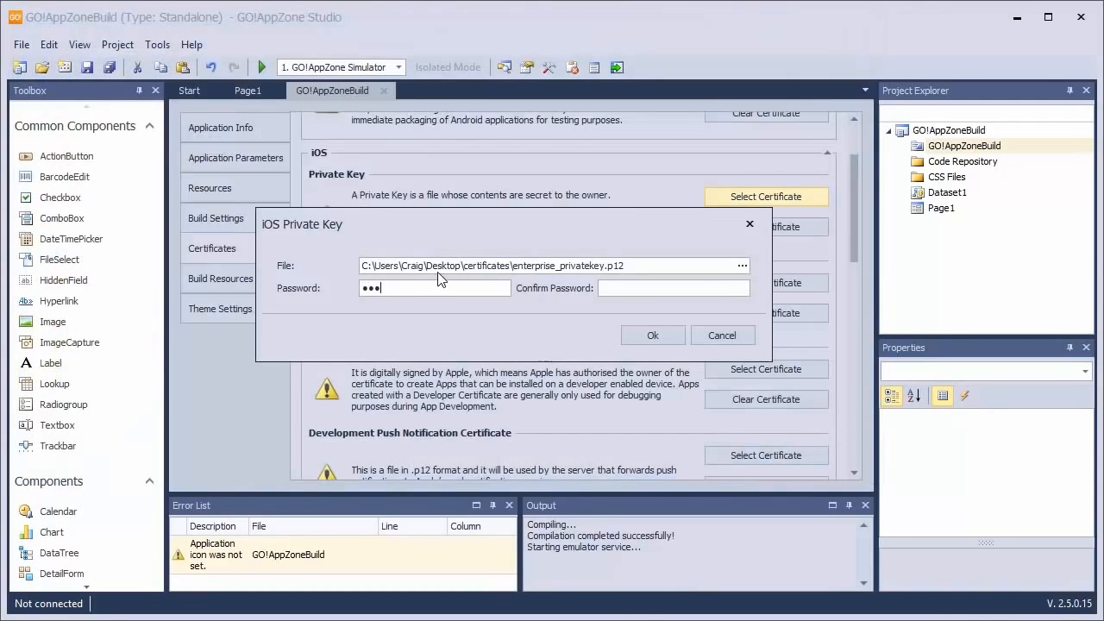
{"action": "type", "text": "•••••"}
{"action": "left_click", "coordinate": [657, 329]}
Set the iOS enterprise certificate to ios_enterprise.cer and enter and confirm its password
{"action": "left_click_drag", "start_coordinate": [856, 187], "coordinate": [814, 349]}
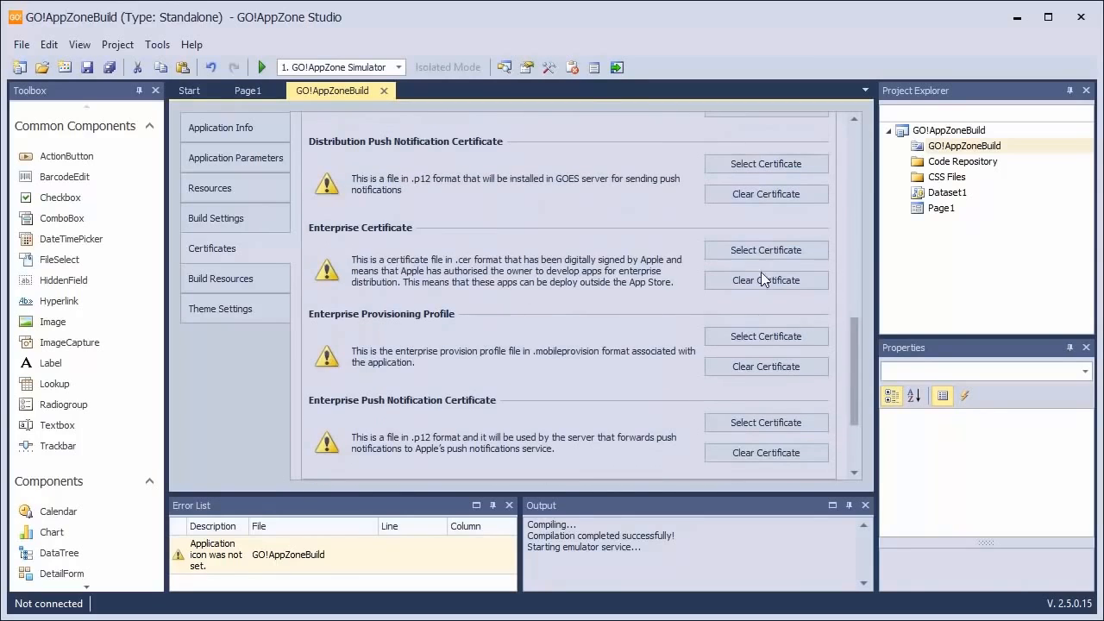
{"action": "left_click", "coordinate": [754, 249]}
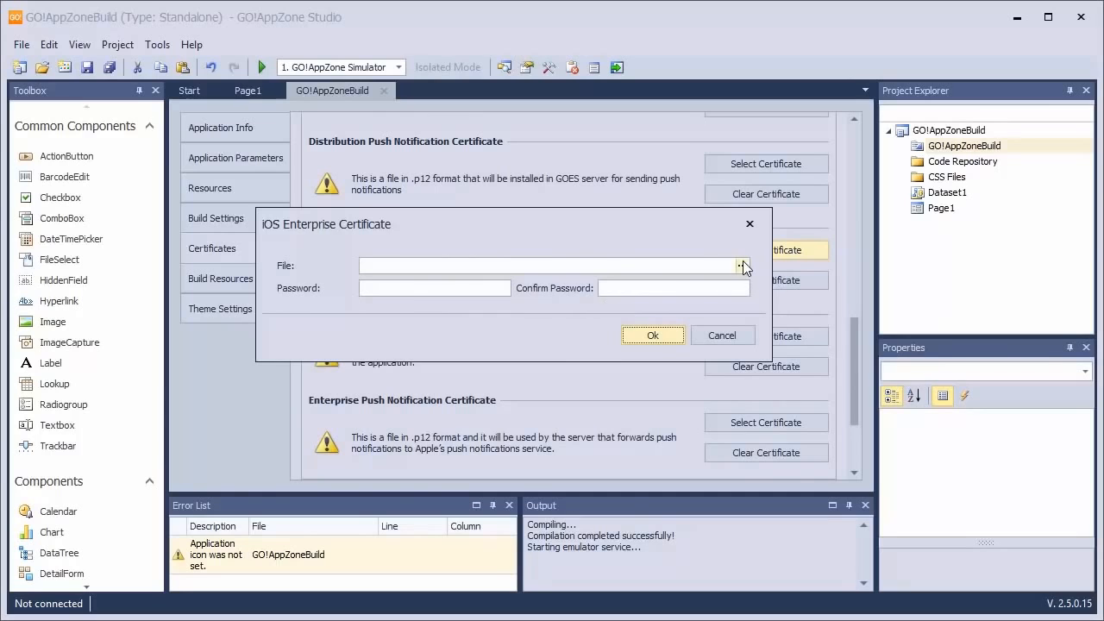
{"action": "left_click", "coordinate": [741, 266]}
{"action": "left_click", "coordinate": [215, 134]}
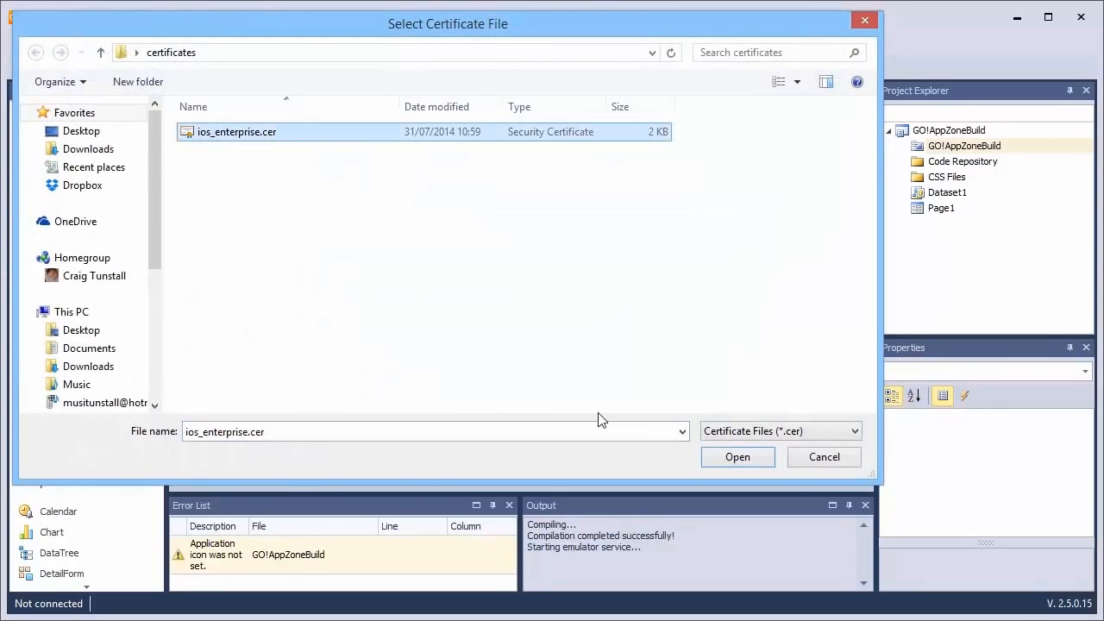
{"action": "left_click", "coordinate": [747, 452]}
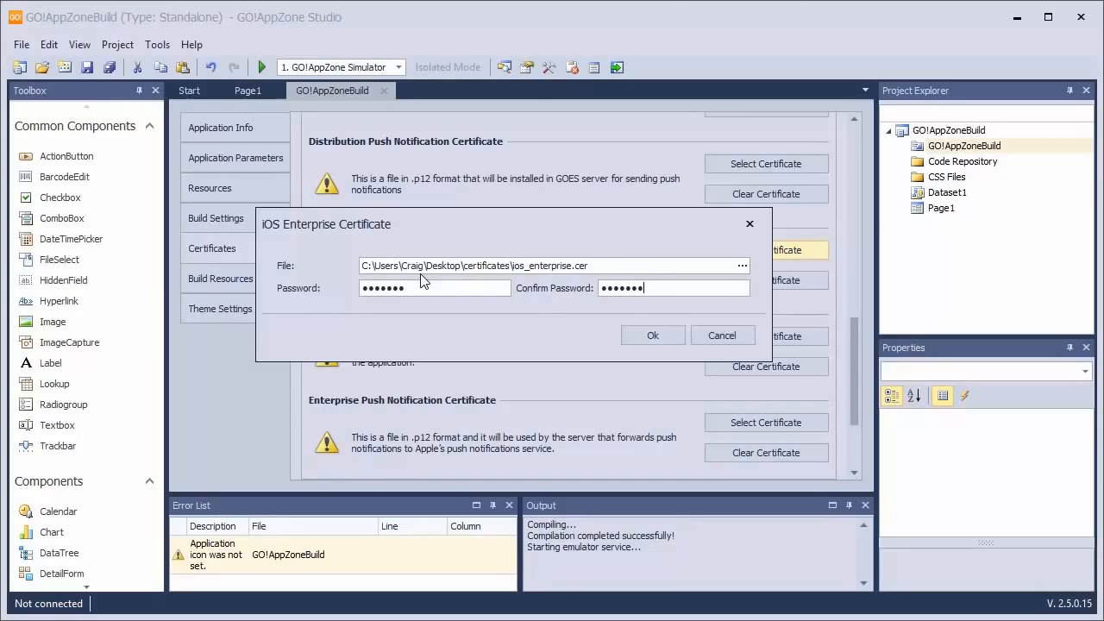
{"action": "left_click", "coordinate": [656, 329]}
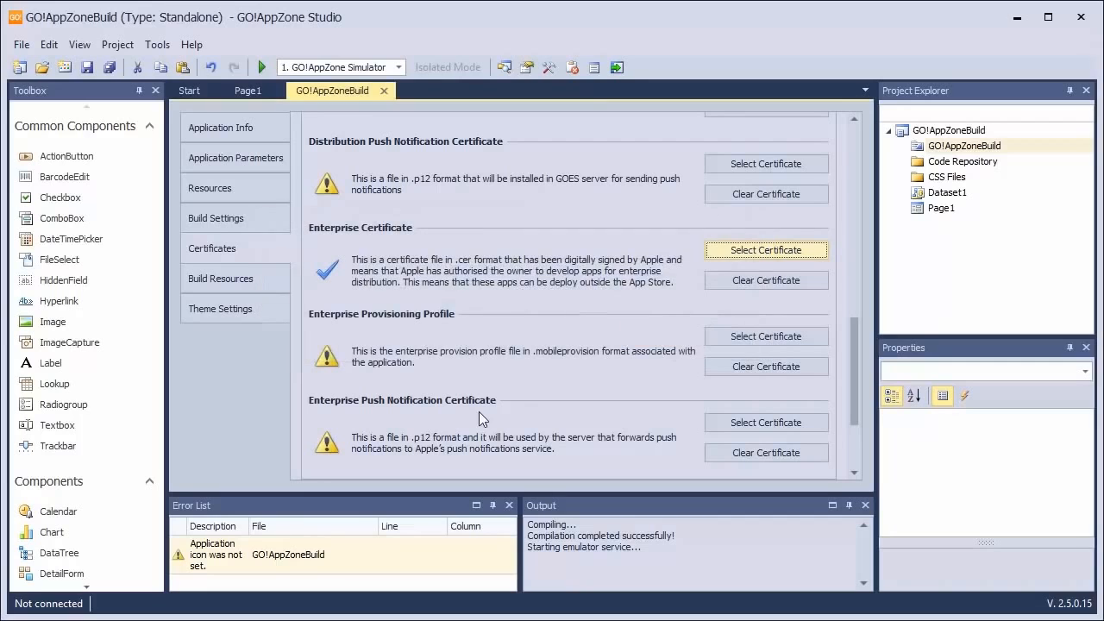
Set the iOS enterprise provisioning profile to the com_globoplc_goautobuild_Enterprise file from the certificates folder
{"action": "left_click", "coordinate": [766, 337]}
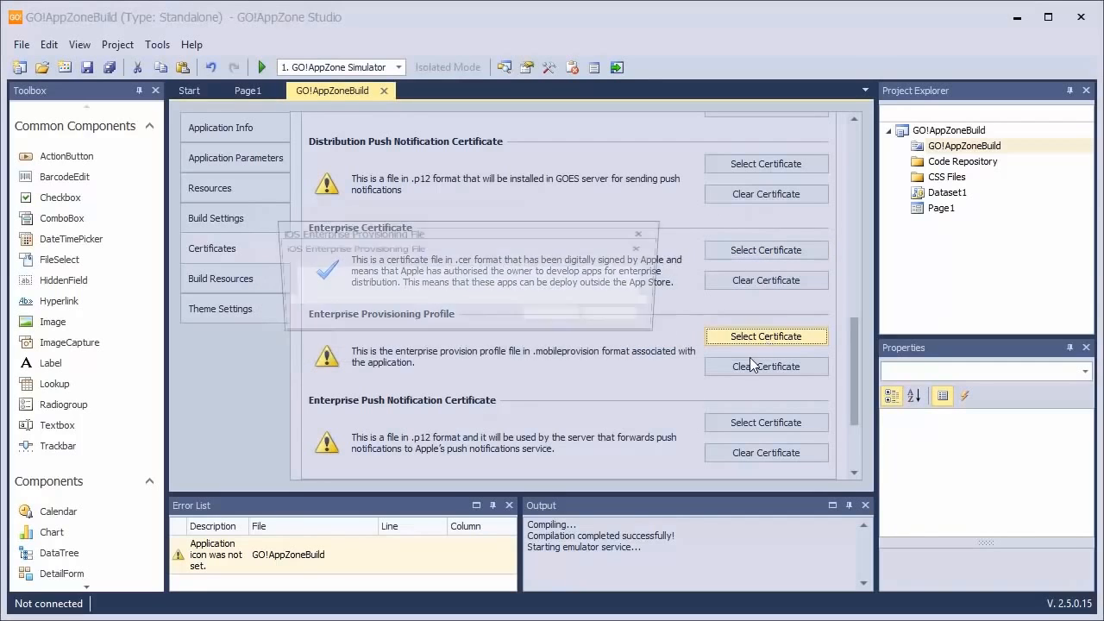
{"action": "left_click", "coordinate": [657, 267]}
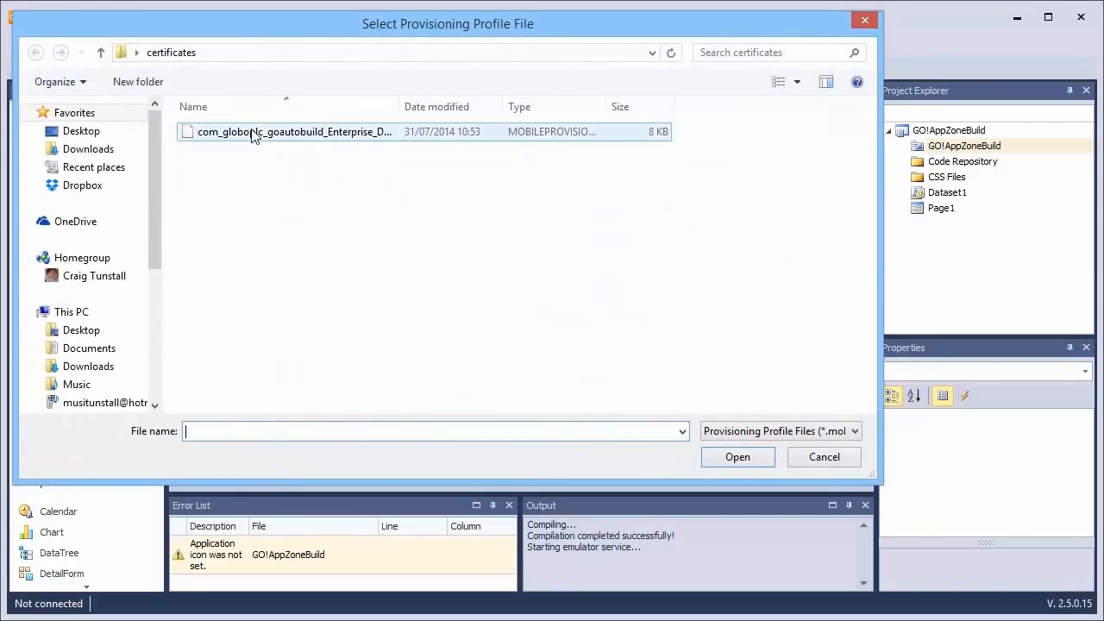
{"action": "left_click", "coordinate": [363, 132]}
{"action": "left_click", "coordinate": [735, 457]}
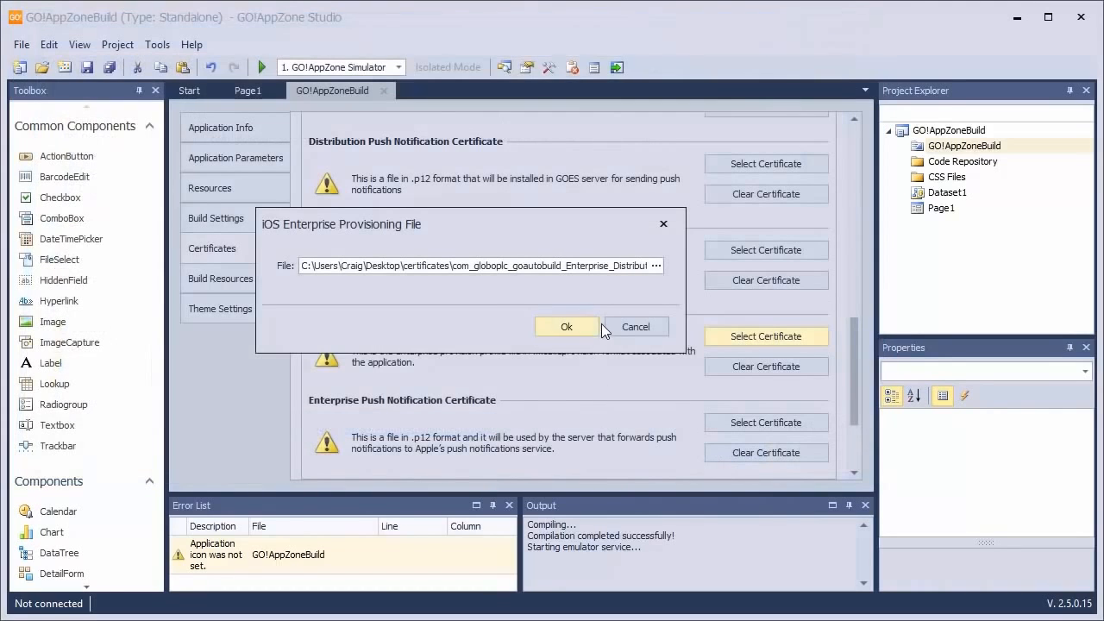
{"action": "left_click", "coordinate": [581, 327]}
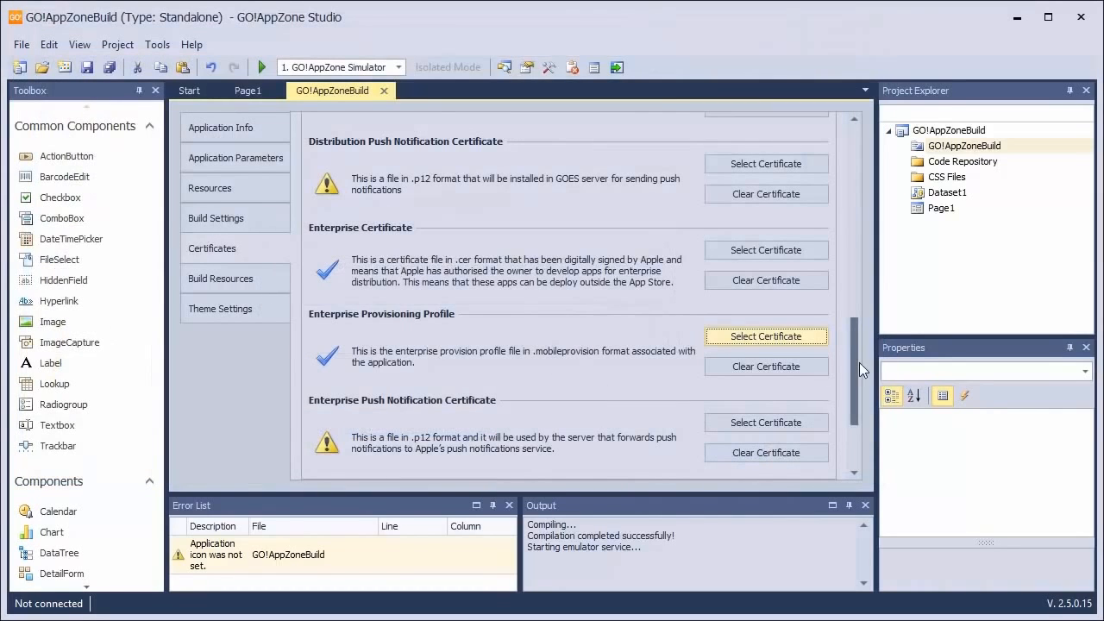
{"action": "left_click_drag", "start_coordinate": [859, 363], "coordinate": [856, 422]}
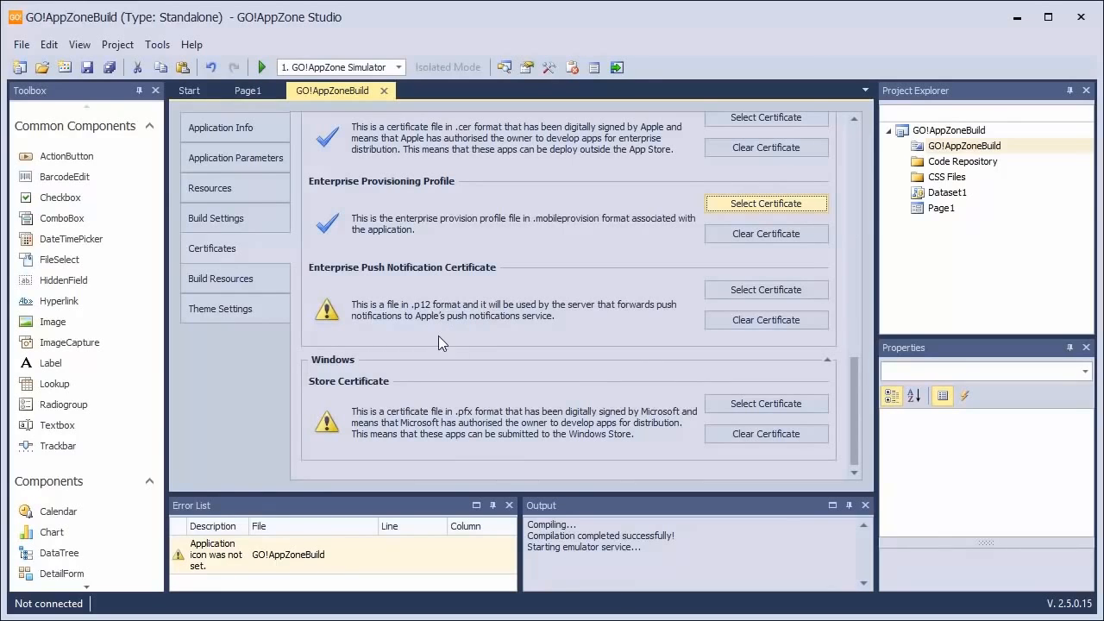
Set the iOS theme's navigation bar background color to orange (#F79646)
{"action": "left_click", "coordinate": [228, 315]}
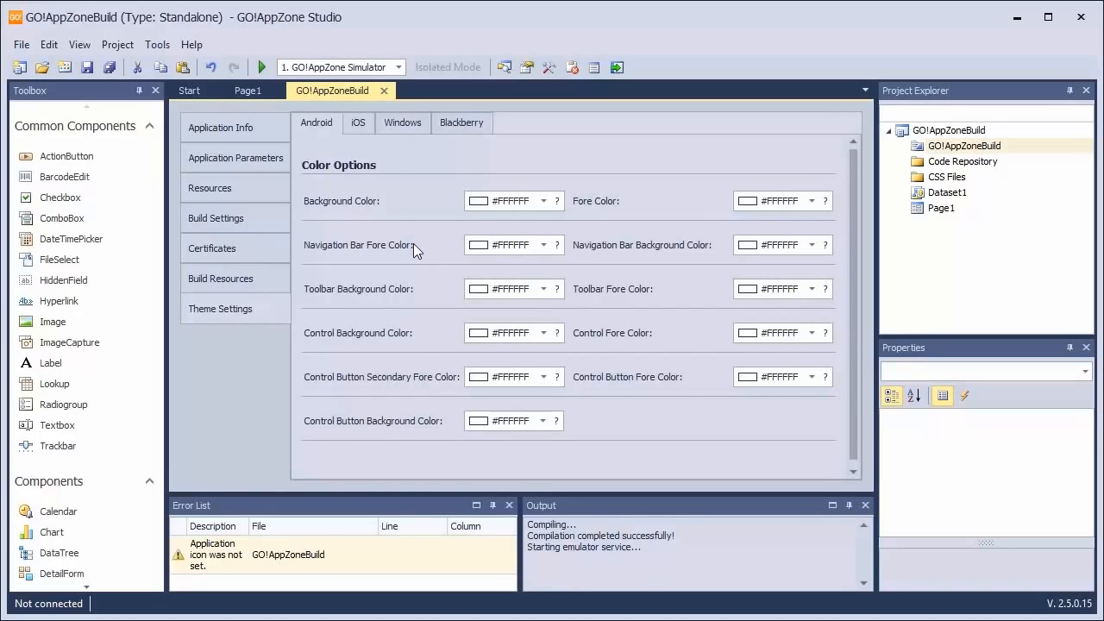
{"action": "left_click", "coordinate": [353, 128]}
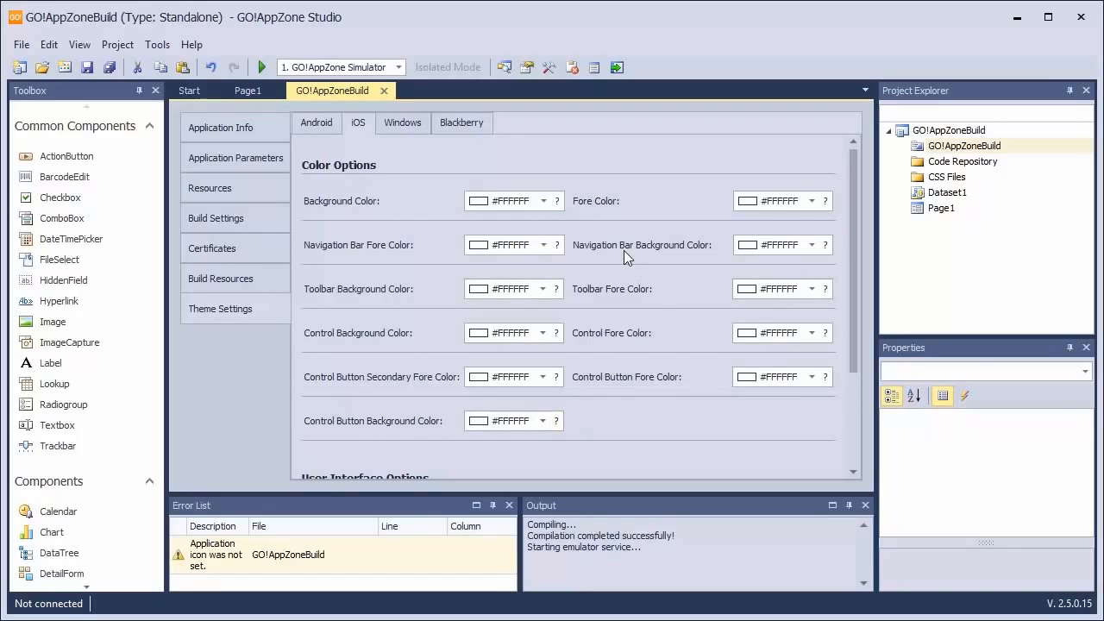
{"action": "left_click", "coordinate": [805, 244]}
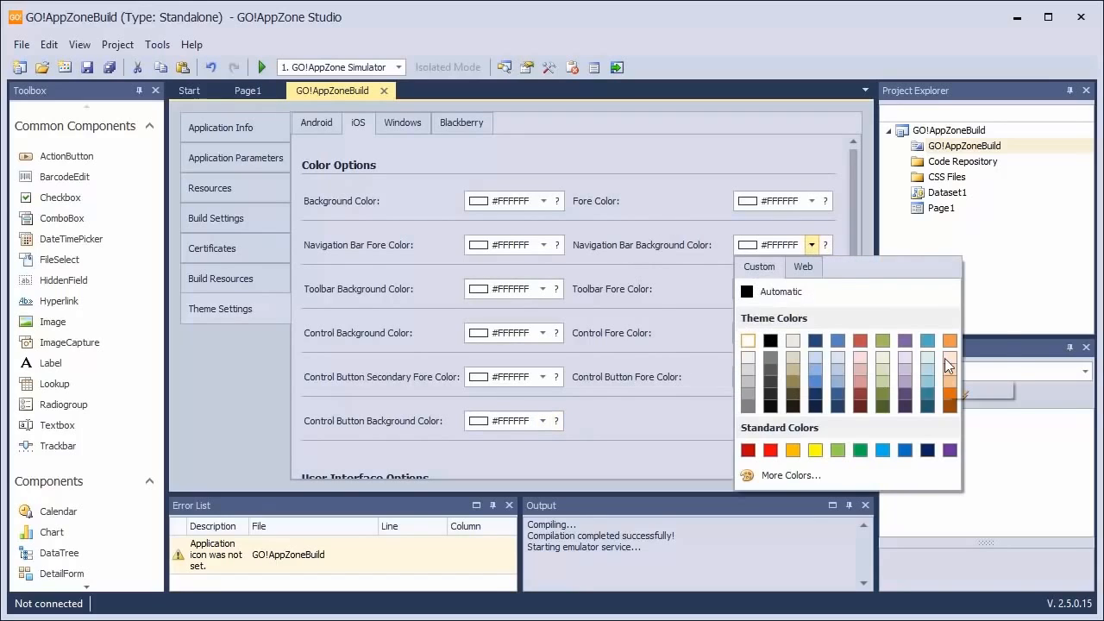
{"action": "left_click", "coordinate": [951, 340]}
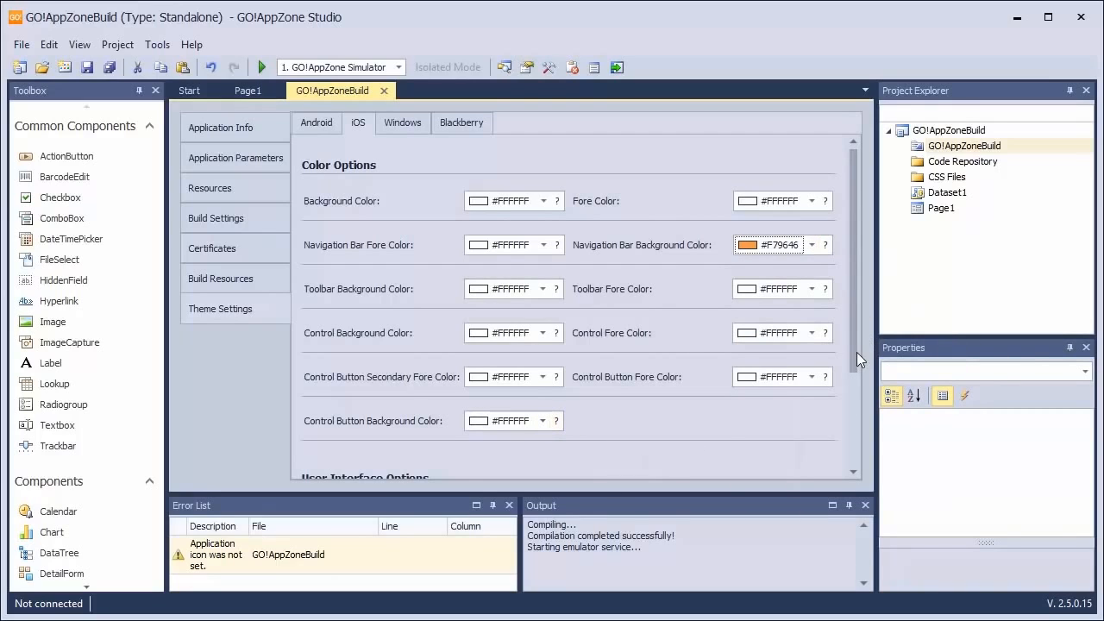
{"action": "left_click_drag", "start_coordinate": [856, 354], "coordinate": [866, 312]}
Log in to the cloud services with login type GO!AppZone, the account username and password, and show the dashboard's builds
{"action": "left_click", "coordinate": [148, 45]}
{"action": "left_click", "coordinate": [173, 62]}
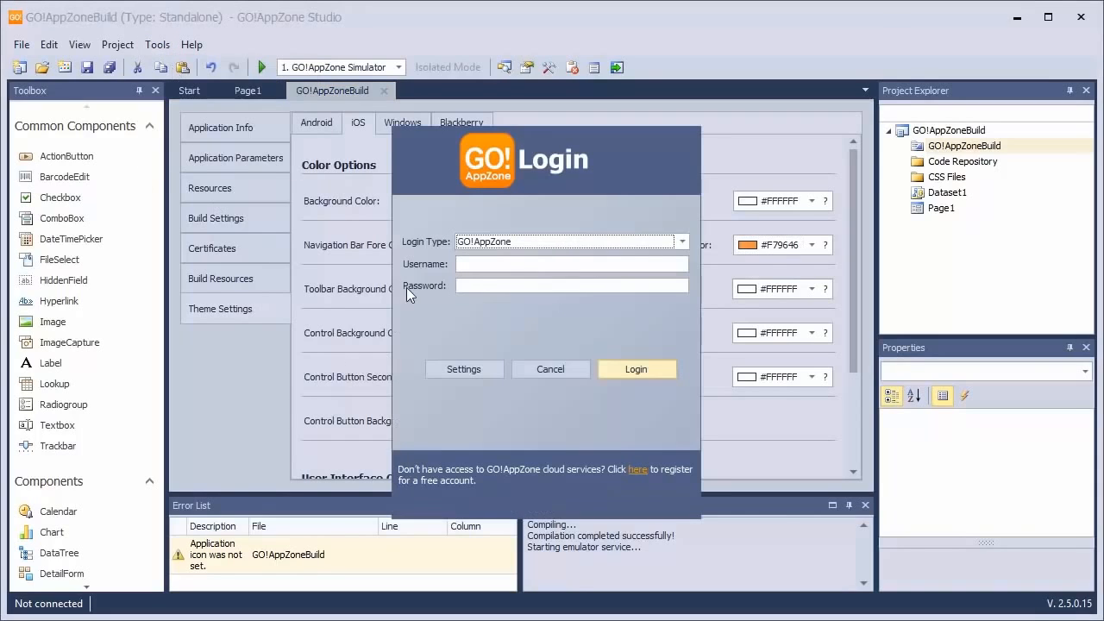
{"action": "left_click", "coordinate": [556, 242]}
{"action": "left_click", "coordinate": [556, 242]}
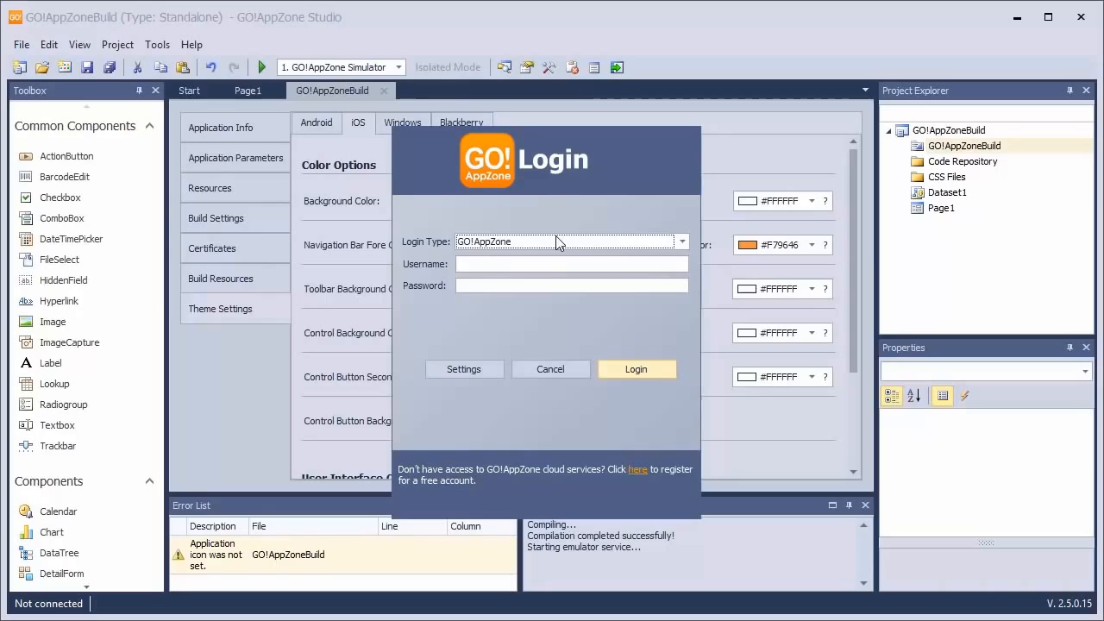
{"action": "left_click", "coordinate": [485, 264]}
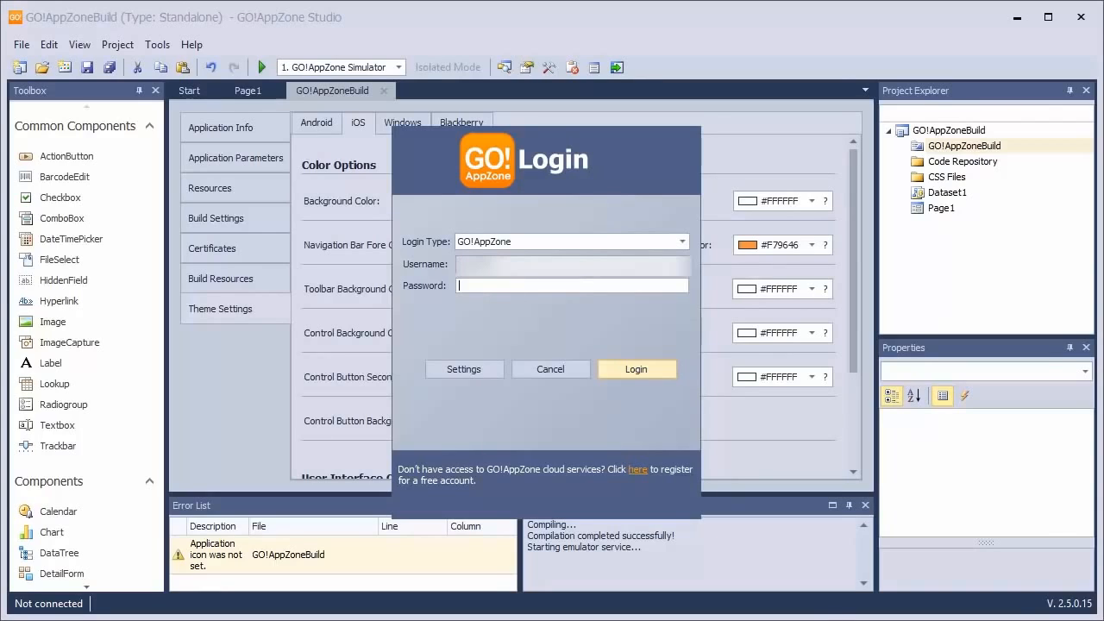
{"action": "left_click", "coordinate": [506, 288]}
{"action": "type", "text": "•••••••••"}
{"action": "left_click", "coordinate": [612, 375]}
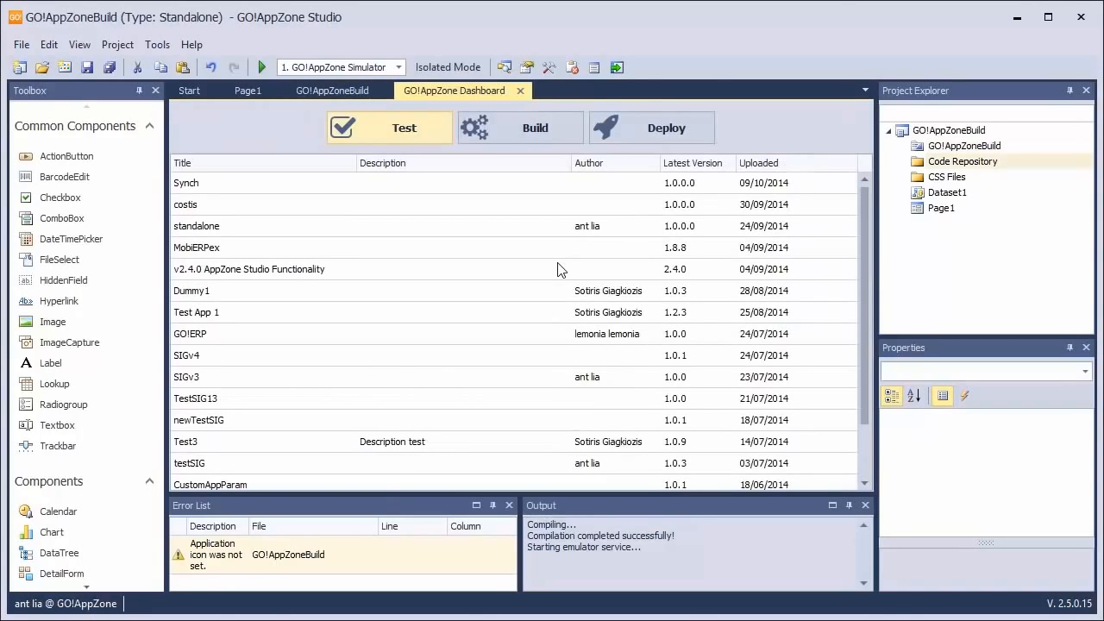
{"action": "left_click", "coordinate": [500, 131]}
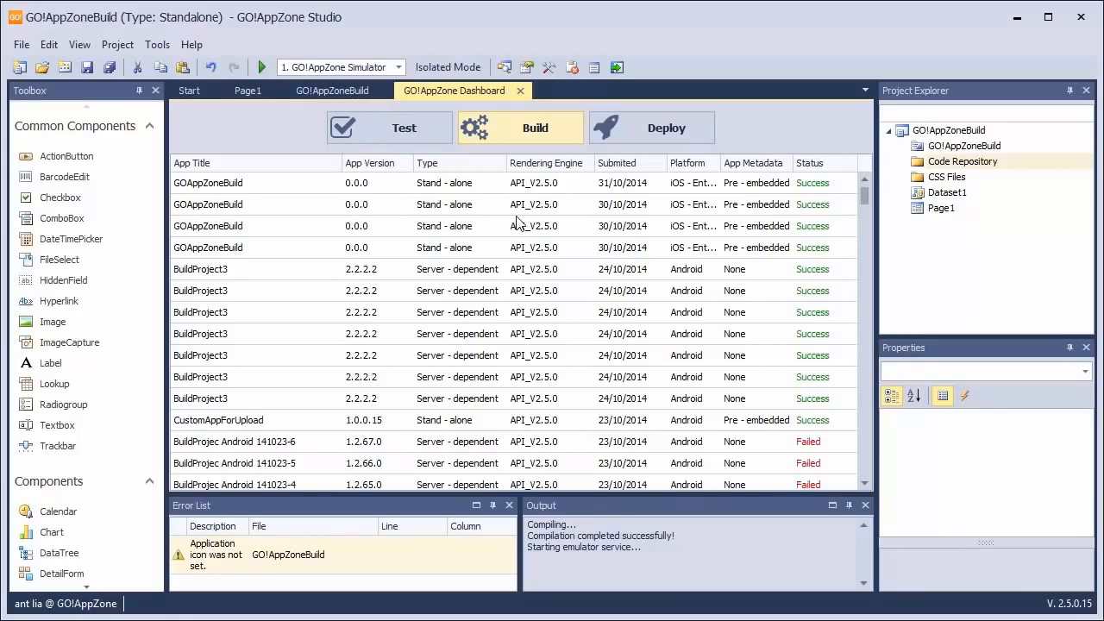
Start a build of the project with iOS as the platform and the Enterprise Certificate for signing
{"action": "left_click", "coordinate": [101, 46]}
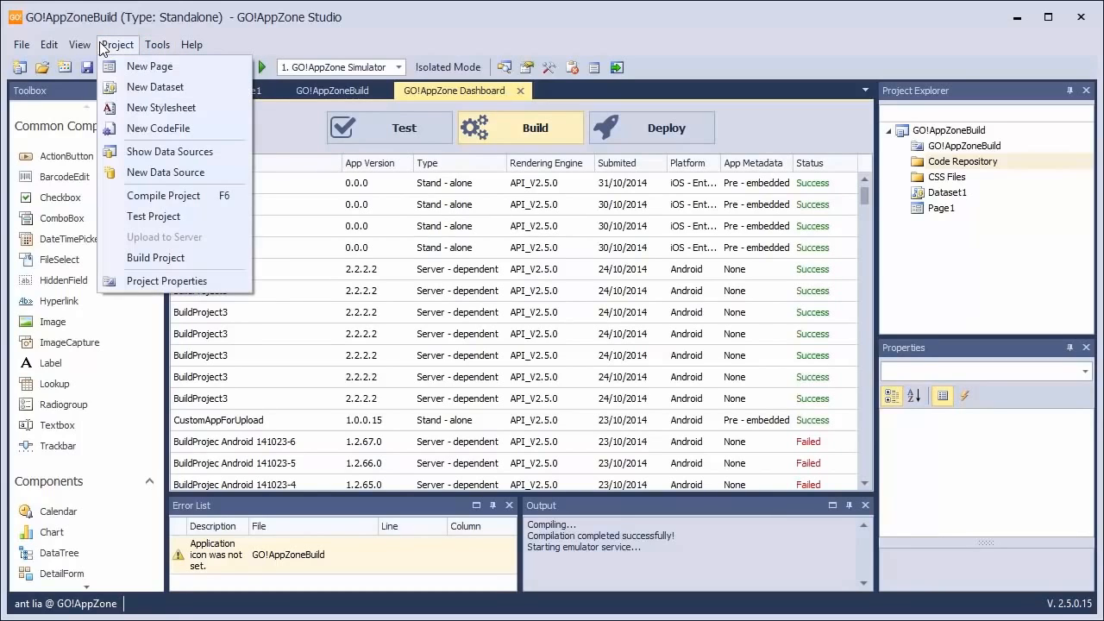
{"action": "left_click", "coordinate": [142, 260]}
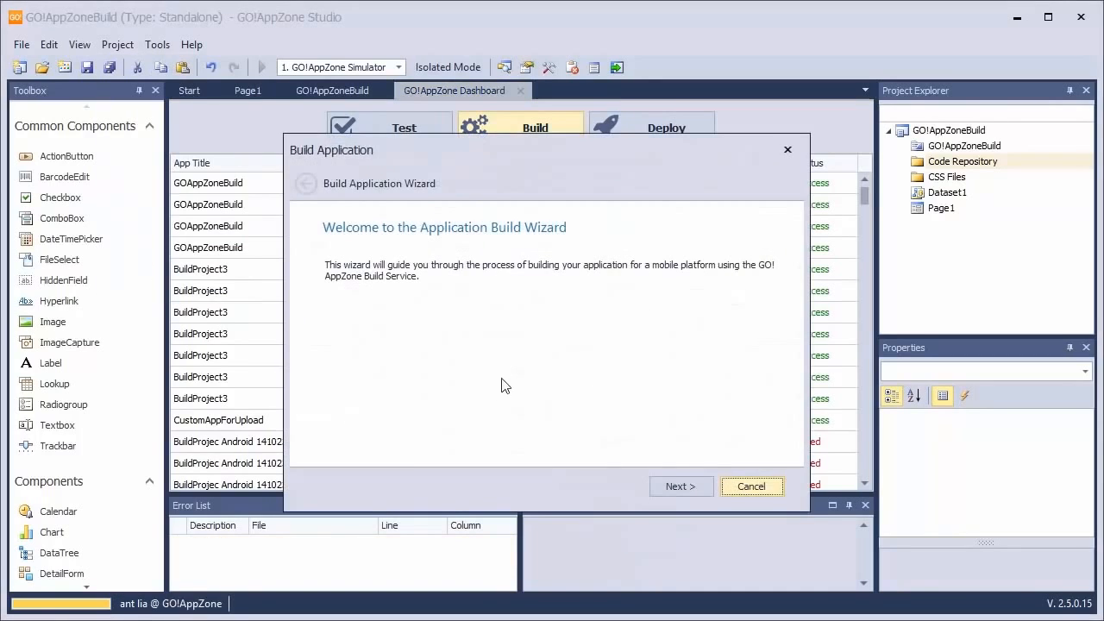
{"action": "left_click", "coordinate": [669, 488]}
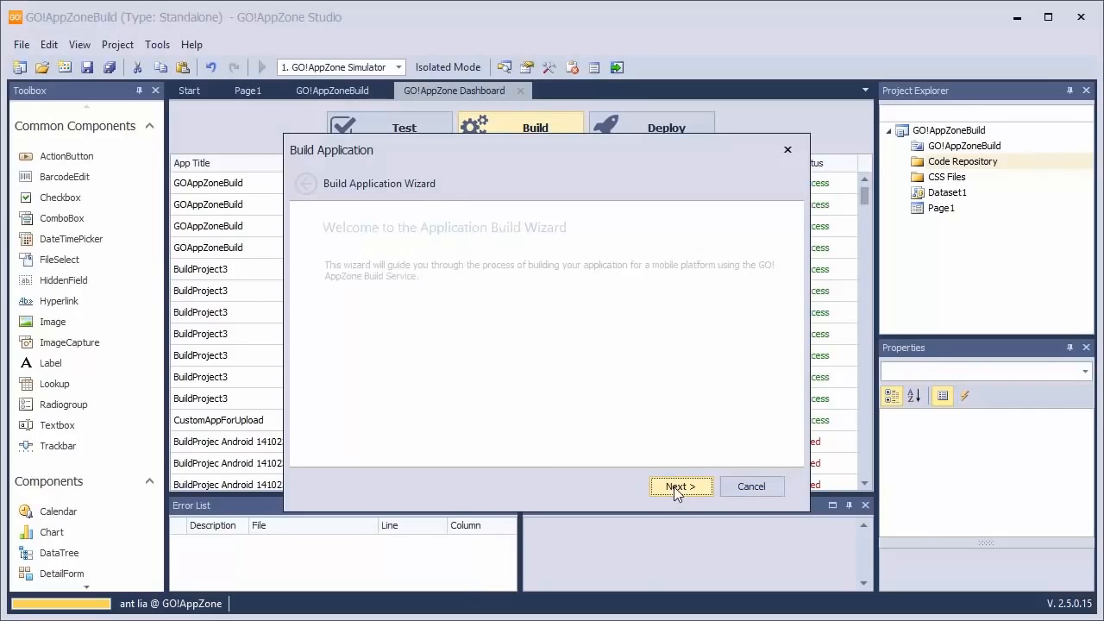
{"action": "left_click", "coordinate": [353, 319]}
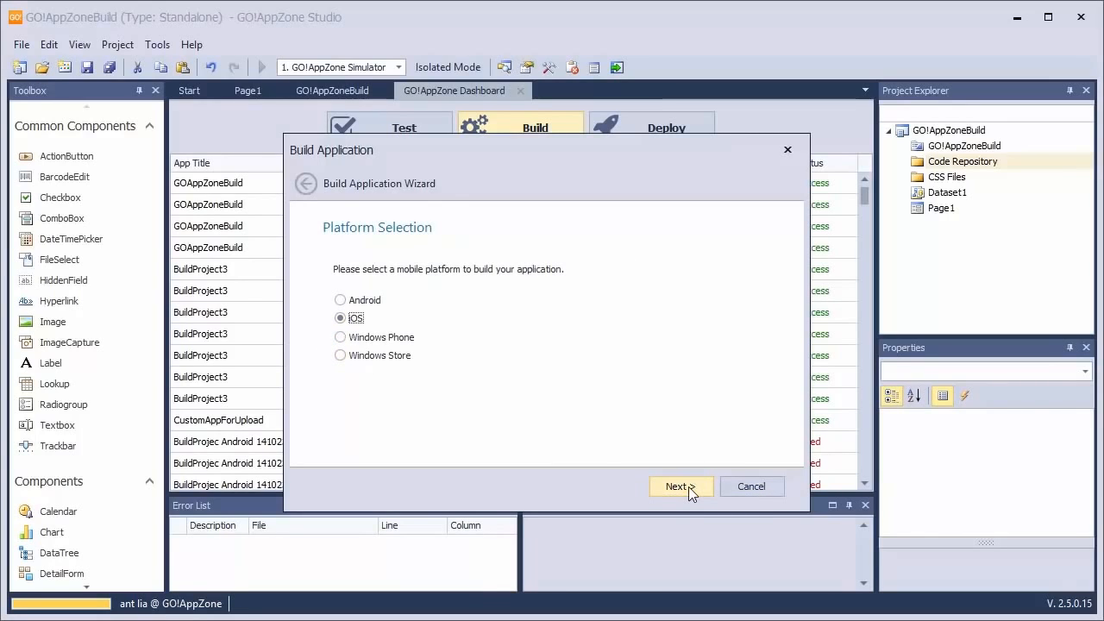
{"action": "left_click", "coordinate": [688, 486]}
{"action": "left_click", "coordinate": [365, 338]}
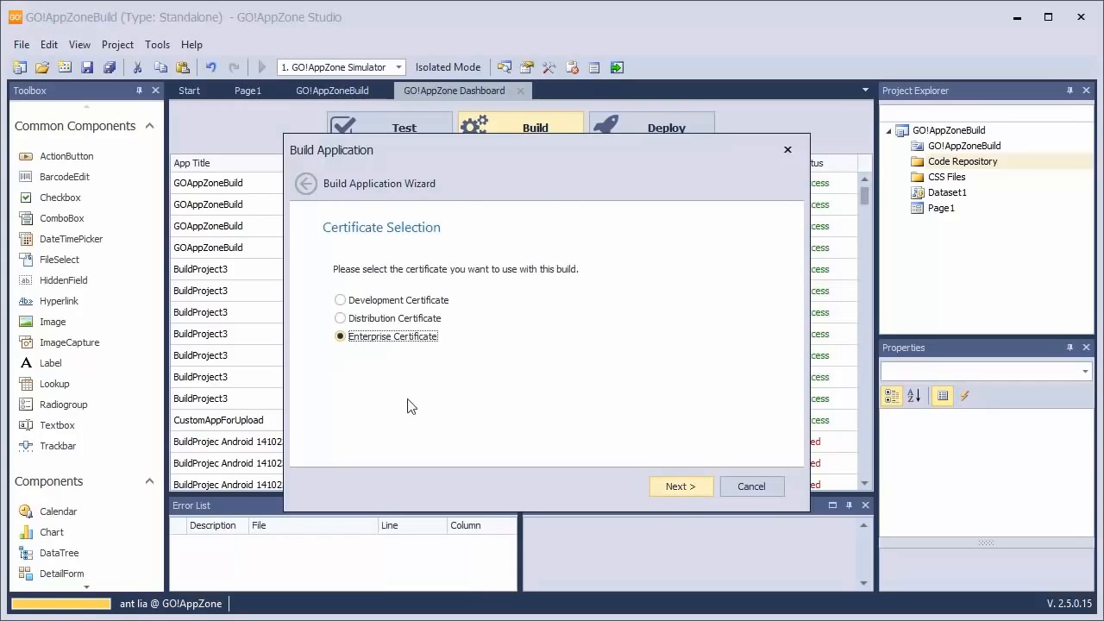
{"action": "left_click", "coordinate": [665, 485]}
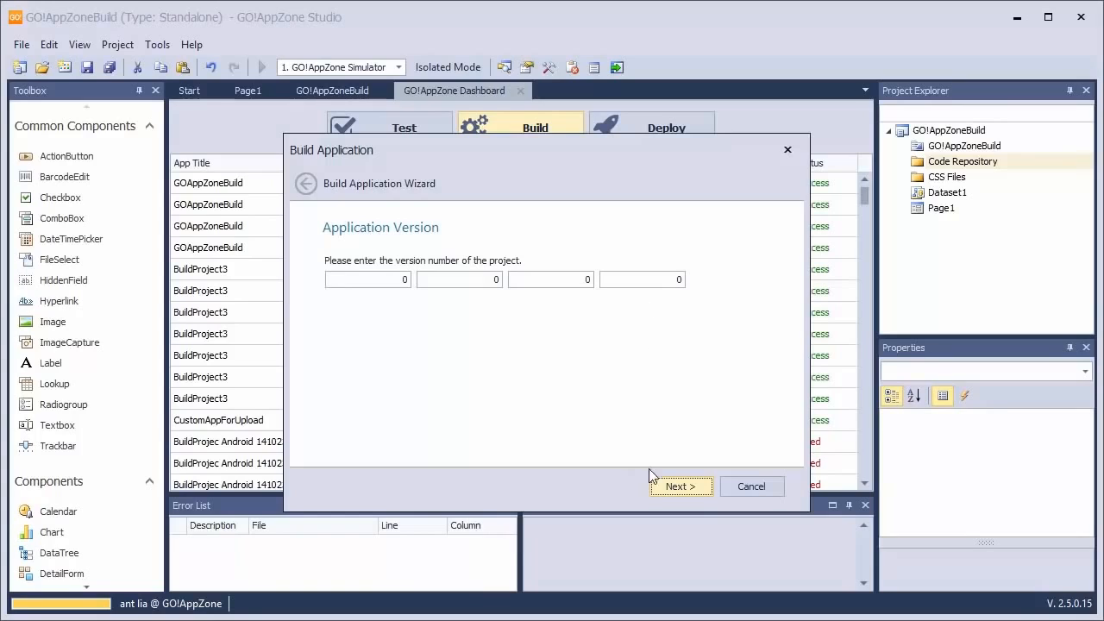
Keep version 0.0.0.0 and build engine API_V2.5.0, review the prerequisites check, and submit the application to the build service
{"action": "left_click", "coordinate": [697, 491]}
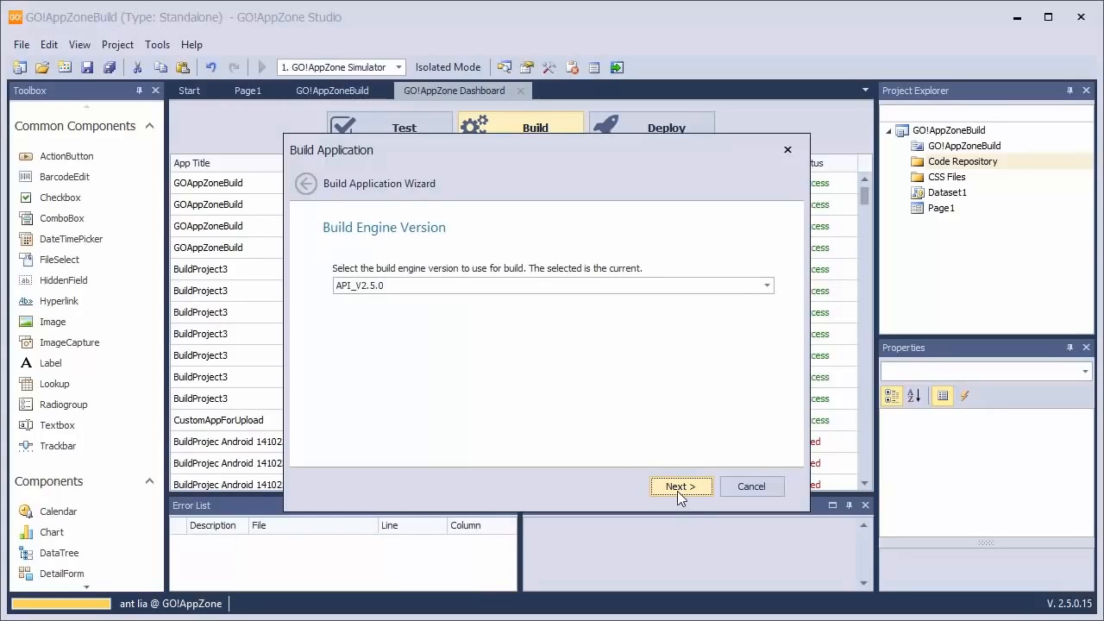
{"action": "left_click", "coordinate": [677, 487]}
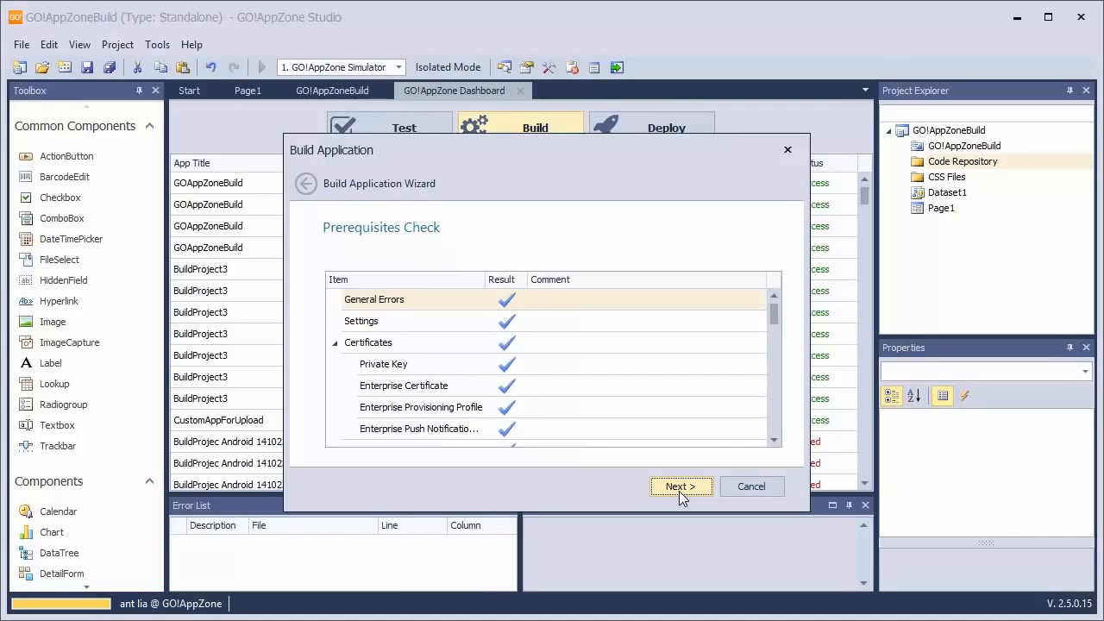
{"action": "left_click_drag", "start_coordinate": [773, 316], "coordinate": [767, 427]}
{"action": "left_click", "coordinate": [674, 489]}
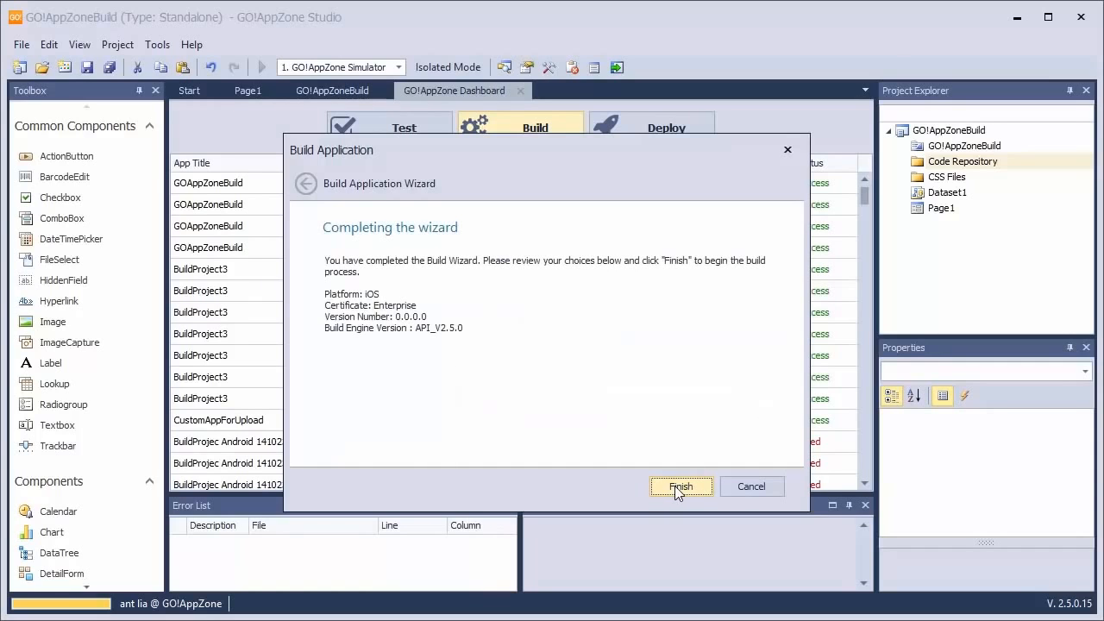
{"action": "left_click", "coordinate": [675, 486]}
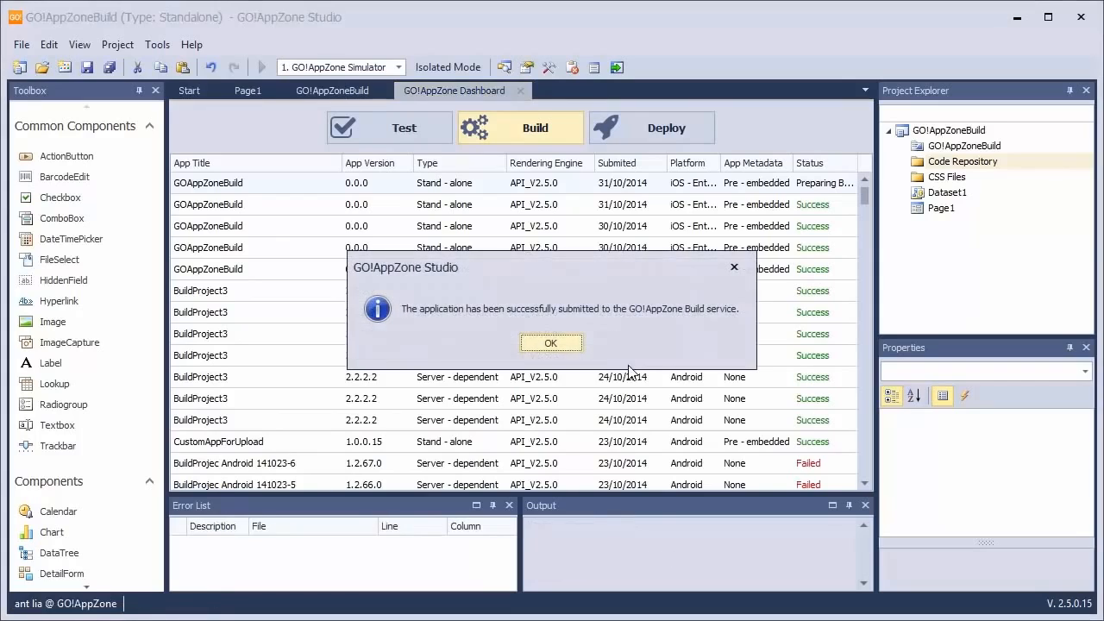
{"action": "left_click", "coordinate": [549, 343]}
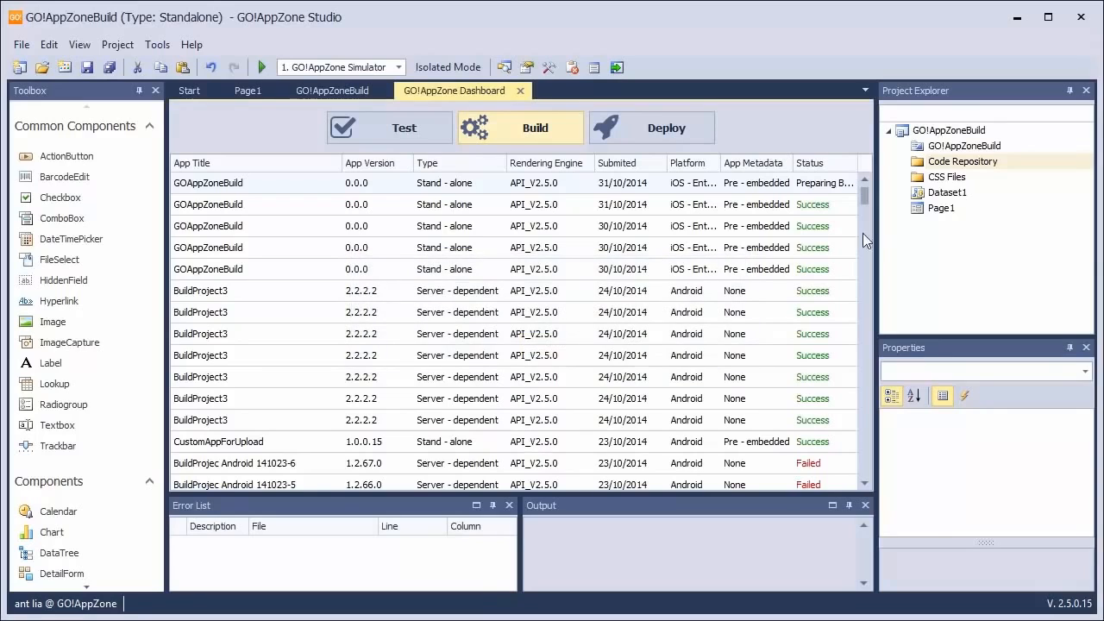
Hide the Project Explorer and Properties to widen the dashboard, and select the newest GOAppZoneBuild entry in the build list
{"action": "left_click", "coordinate": [1086, 90]}
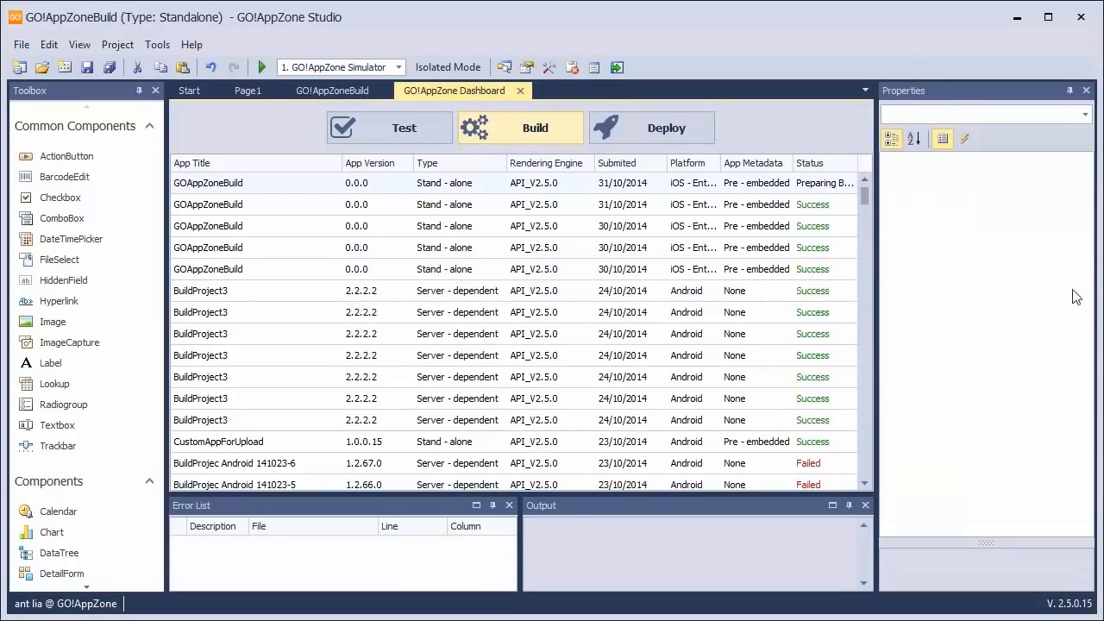
{"action": "left_click", "coordinate": [1086, 91]}
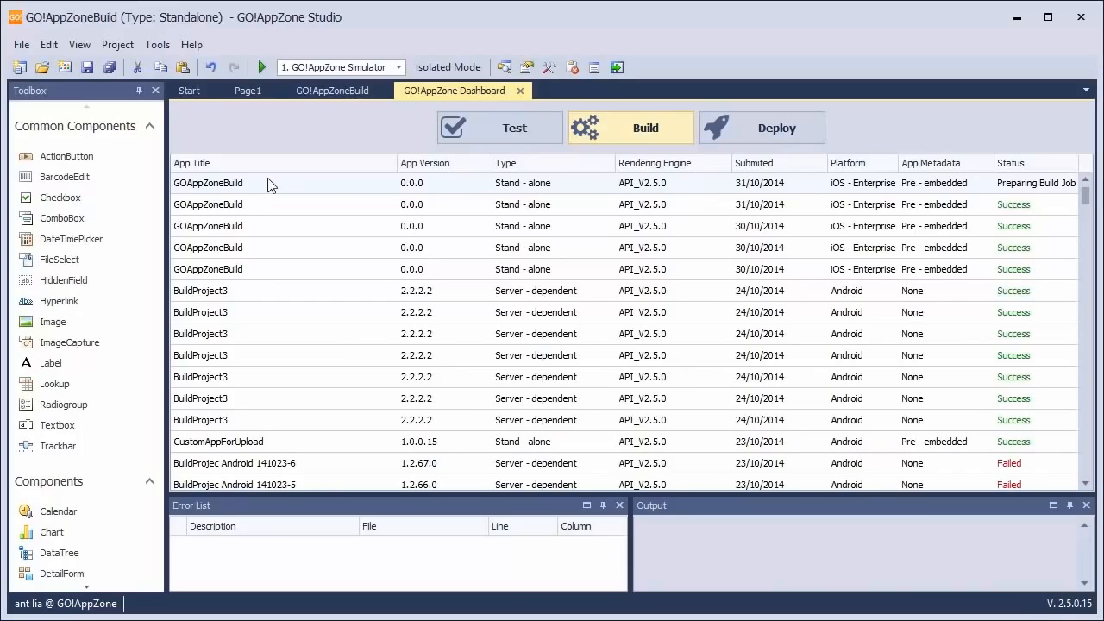
{"action": "left_click", "coordinate": [220, 192]}
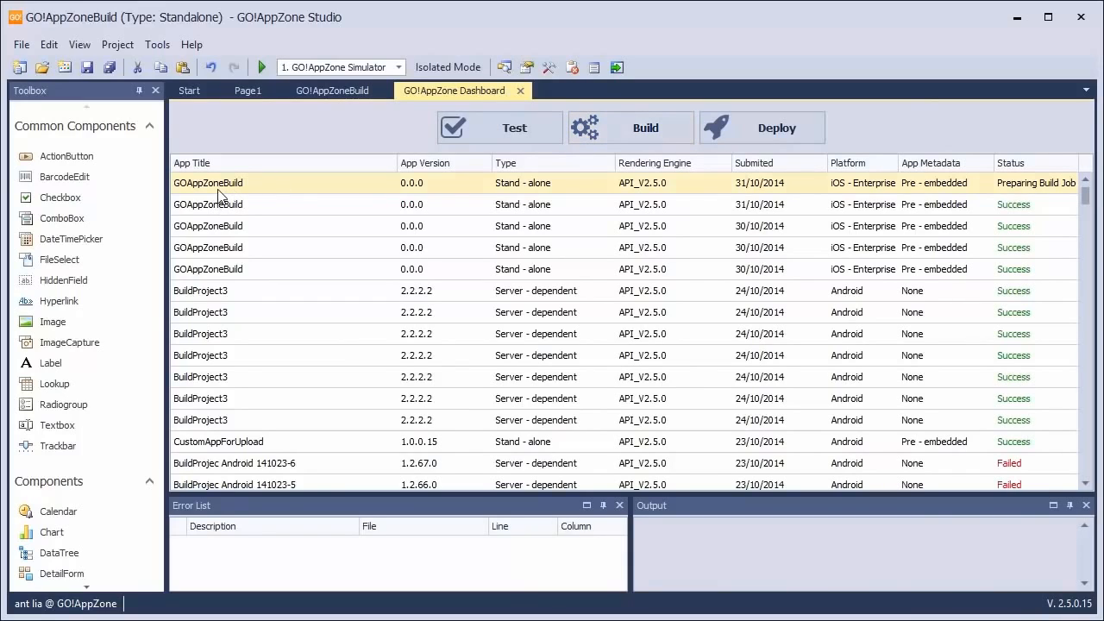